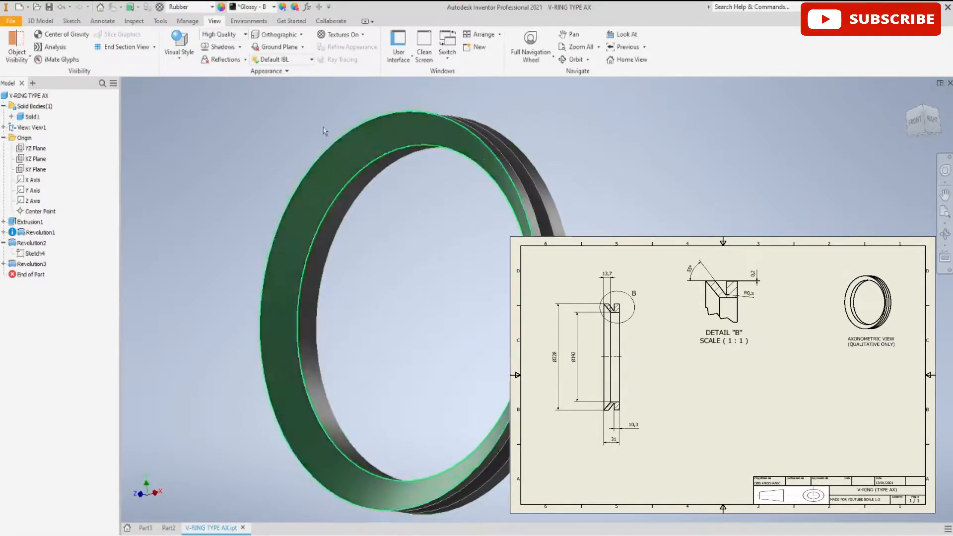
Create a new part file from the Standard.ipt template.
click(11, 21)
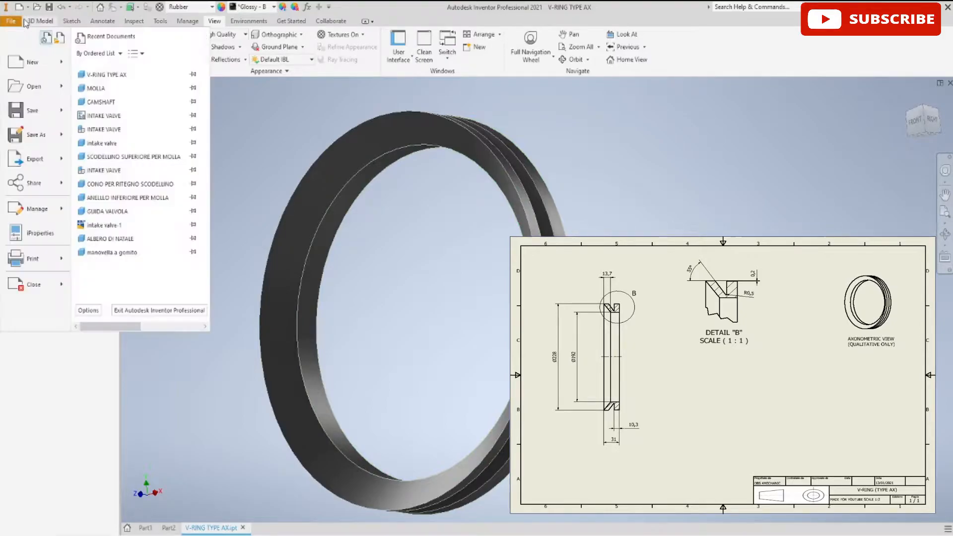
click(29, 64)
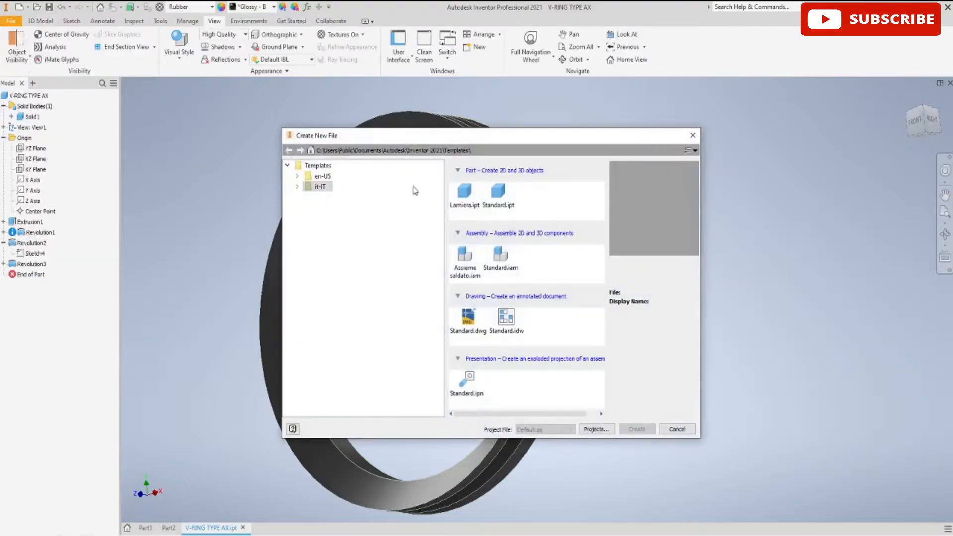
click(502, 193)
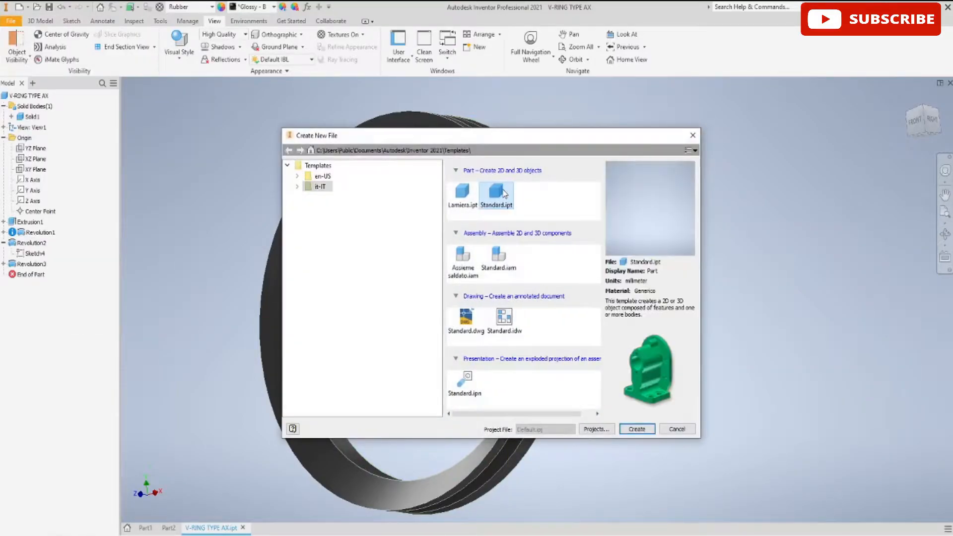
click(637, 429)
Start a sketch on the front plane and project the X and Y axes into it.
click(18, 41)
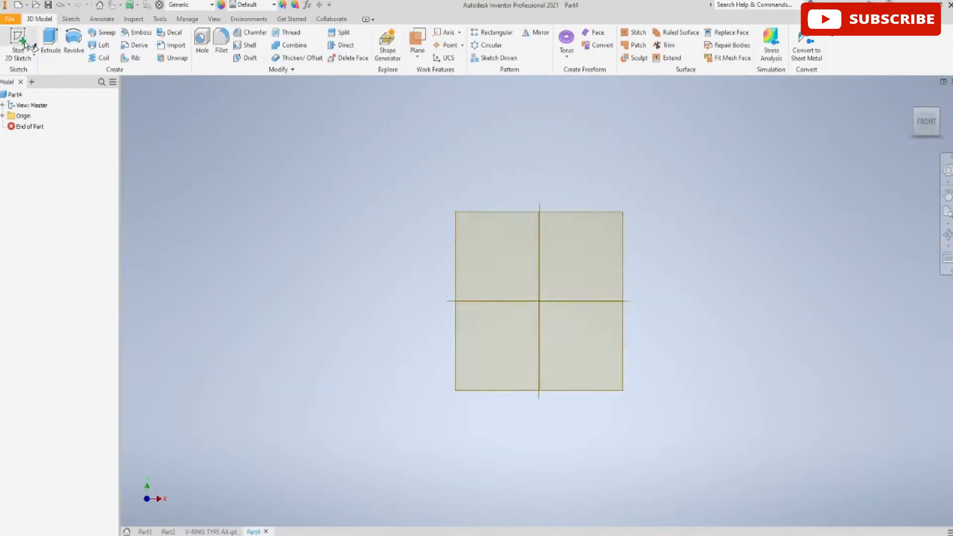
click(552, 184)
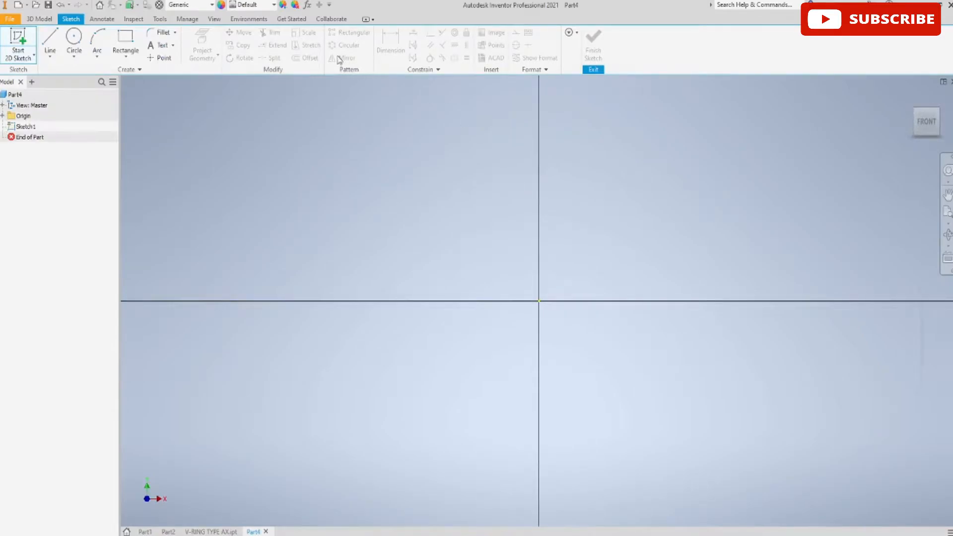
click(207, 41)
click(3, 116)
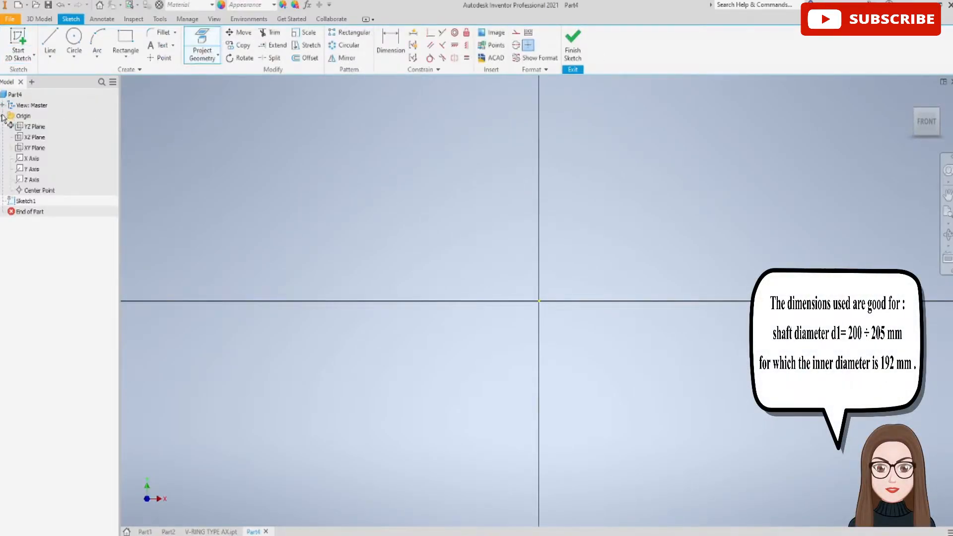
click(31, 159)
click(33, 170)
Draw a circle with a diameter of 192 mm centred on the origin.
click(73, 39)
click(539, 301)
text(192)
key(Return)
scroll(544, 294, down, 5)
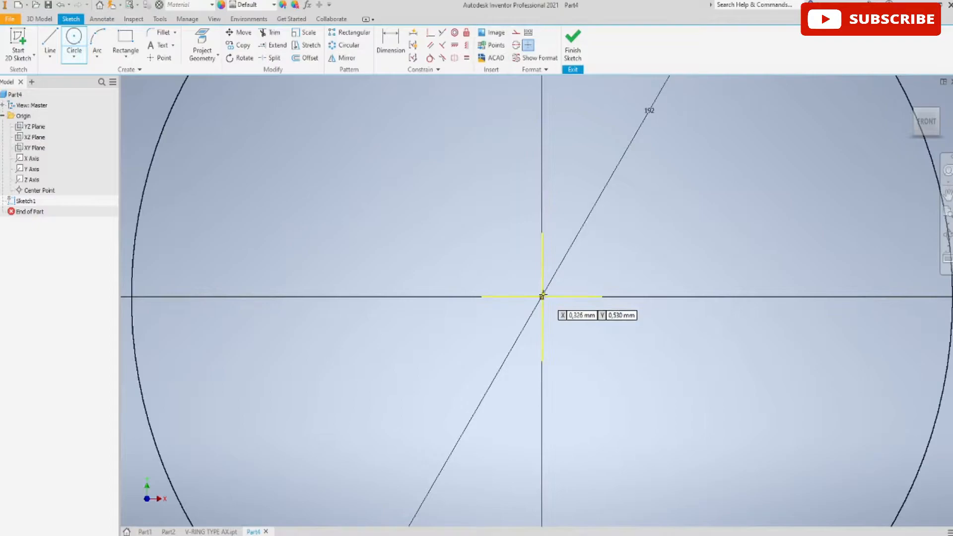
Draw a concentric circle with a diameter of 228 mm around the first one and finish the sketch.
click(543, 295)
text(192)
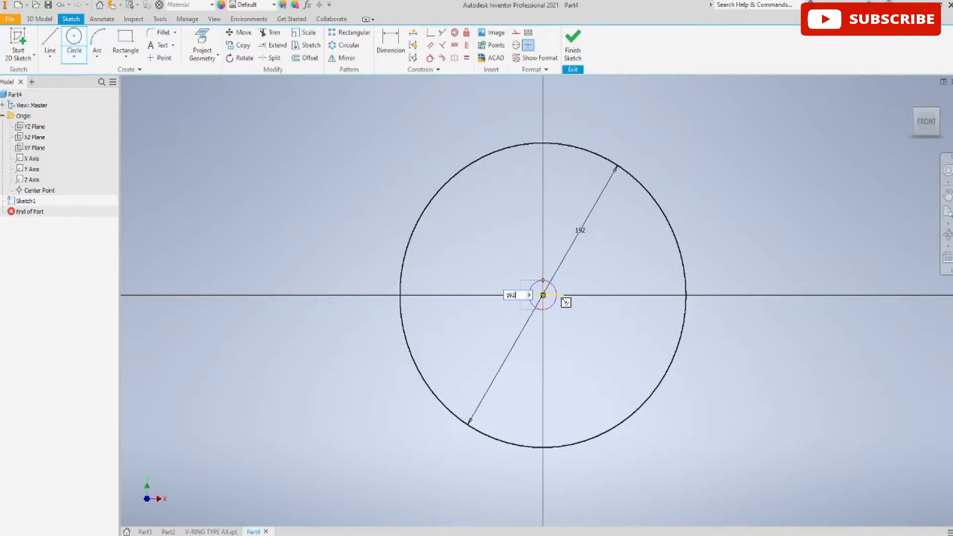
text(+18^2)
key(Return)
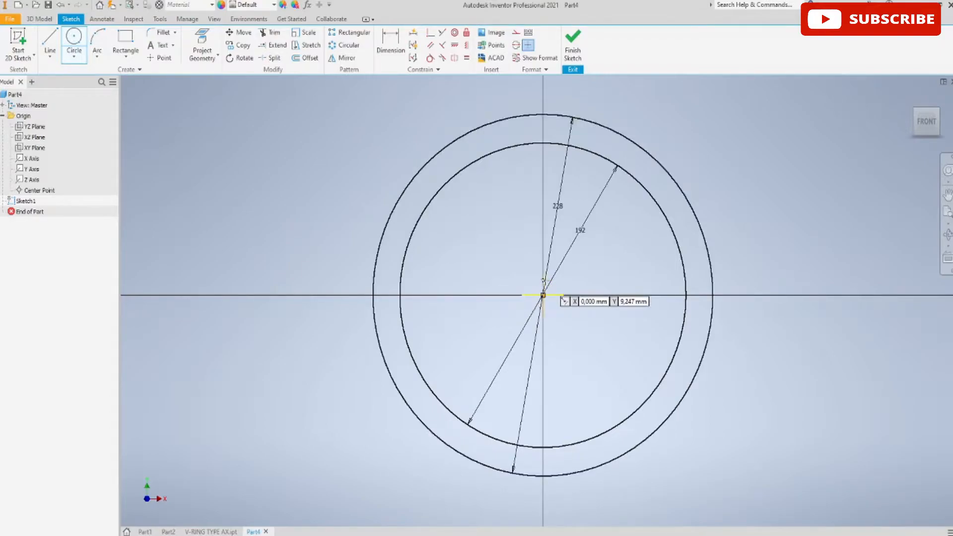
click(574, 48)
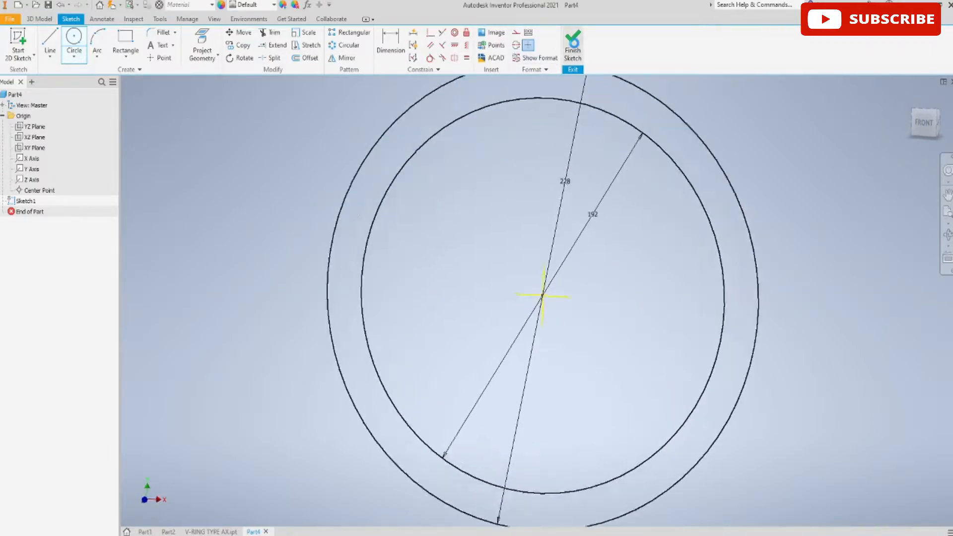
Extrude all four ring segments between the two circles by 31 mm.
scroll(602, 233, up, 2)
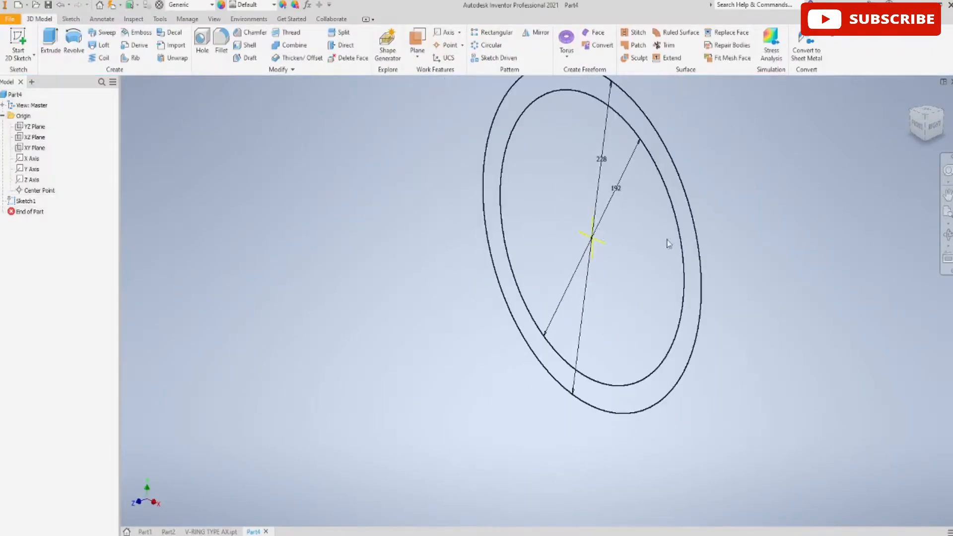
middle_drag(775, 276, 675, 317)
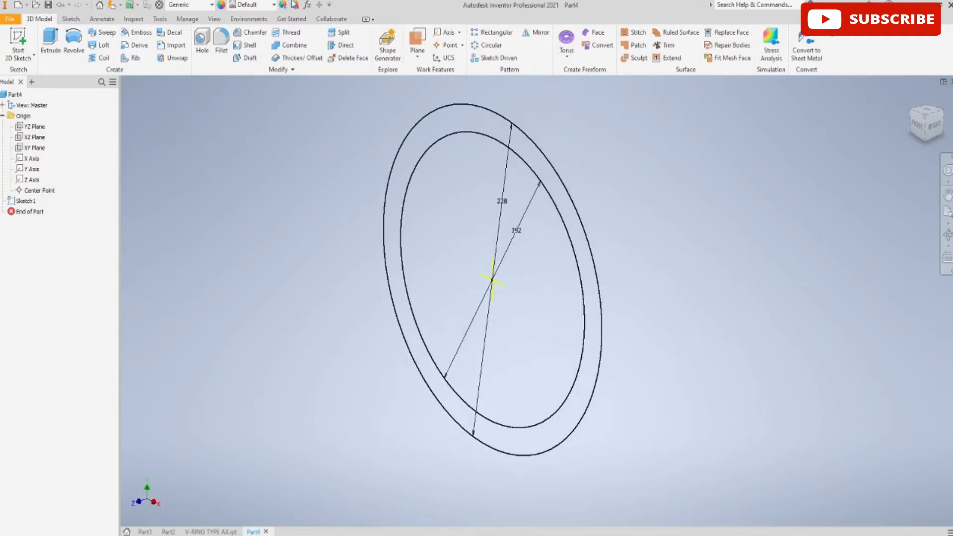
click(50, 42)
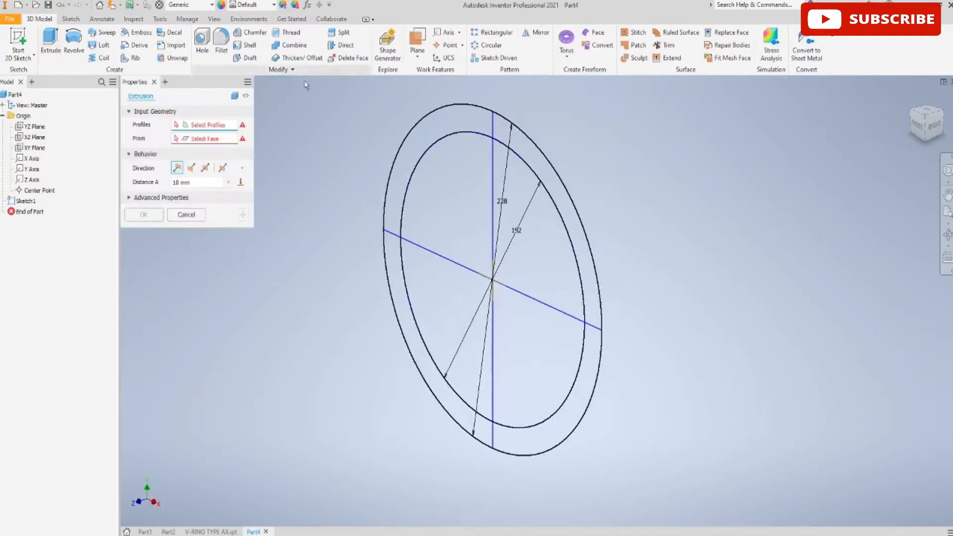
click(437, 121)
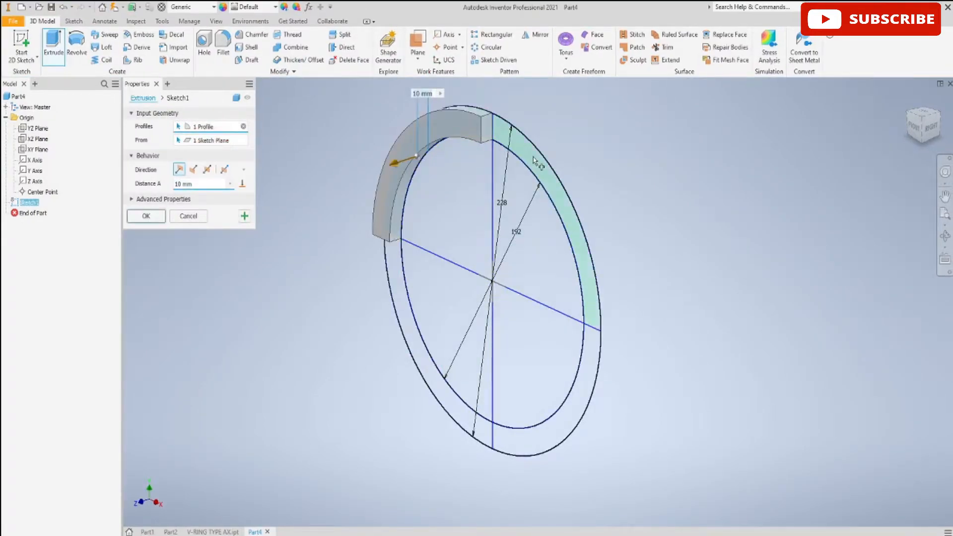
click(535, 162)
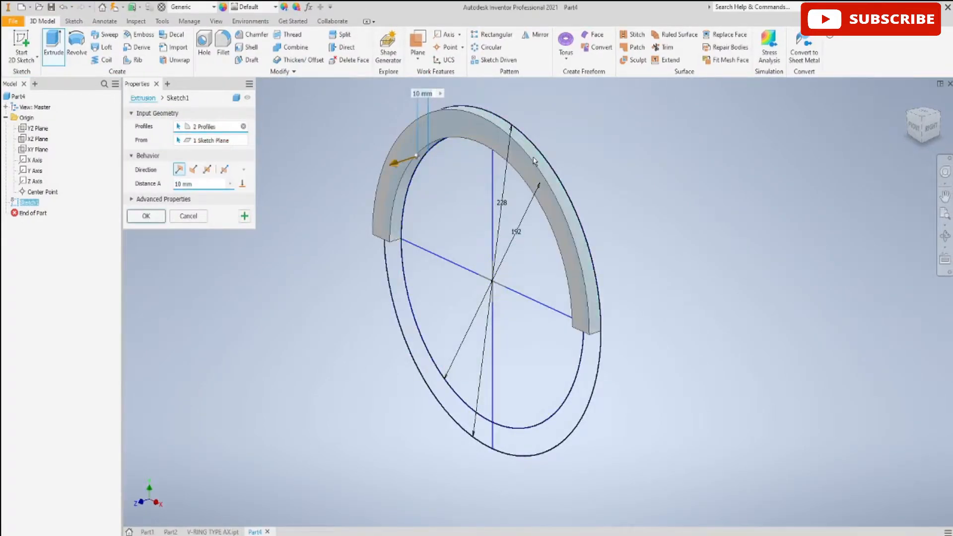
click(402, 291)
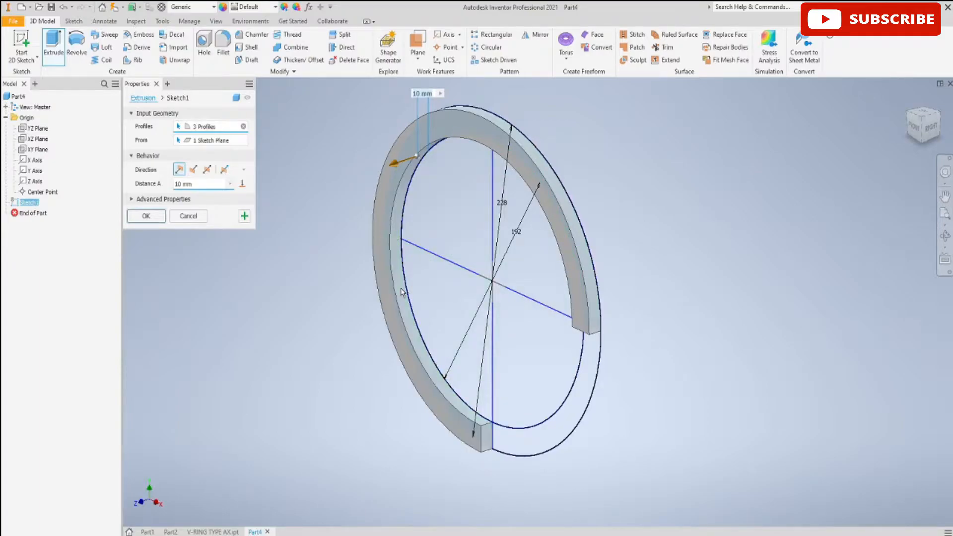
click(588, 398)
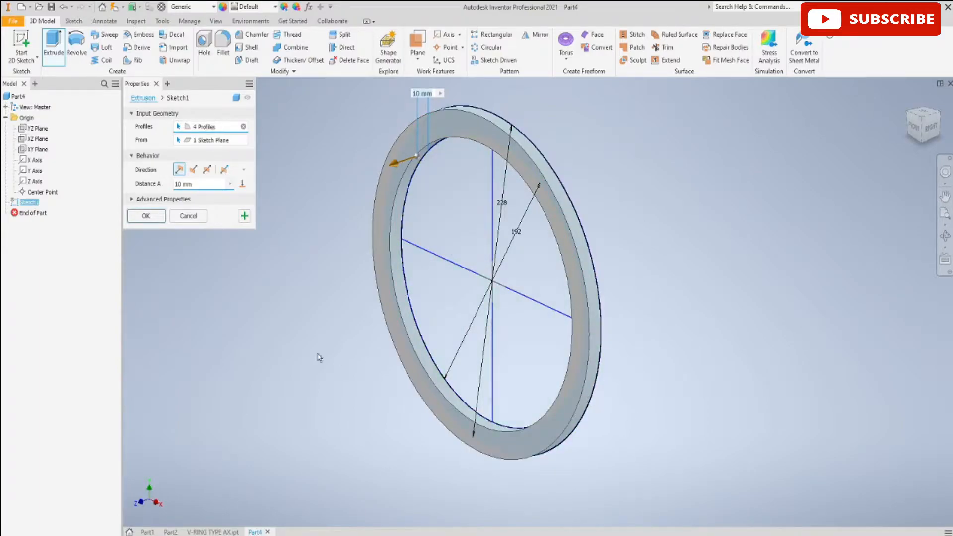
click(211, 184)
key(BackSpace)
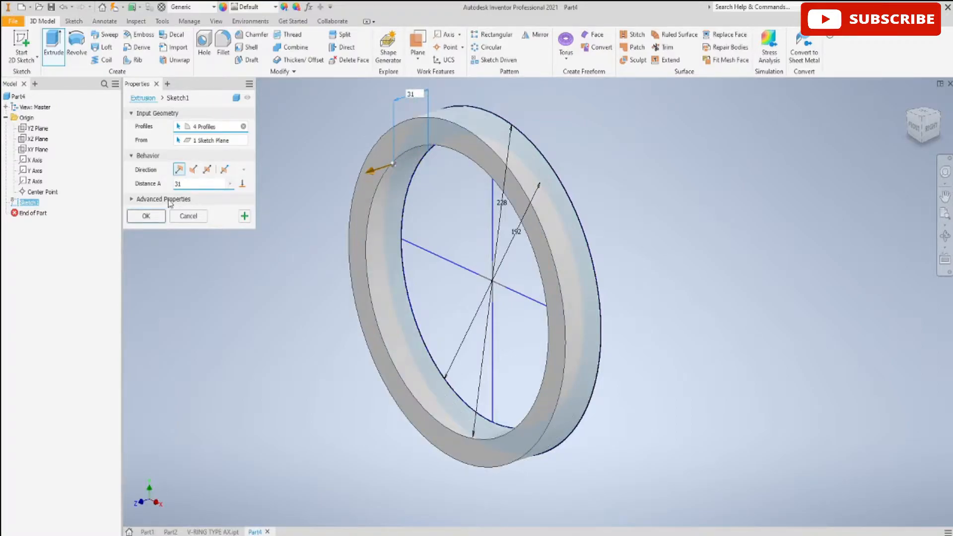
click(149, 217)
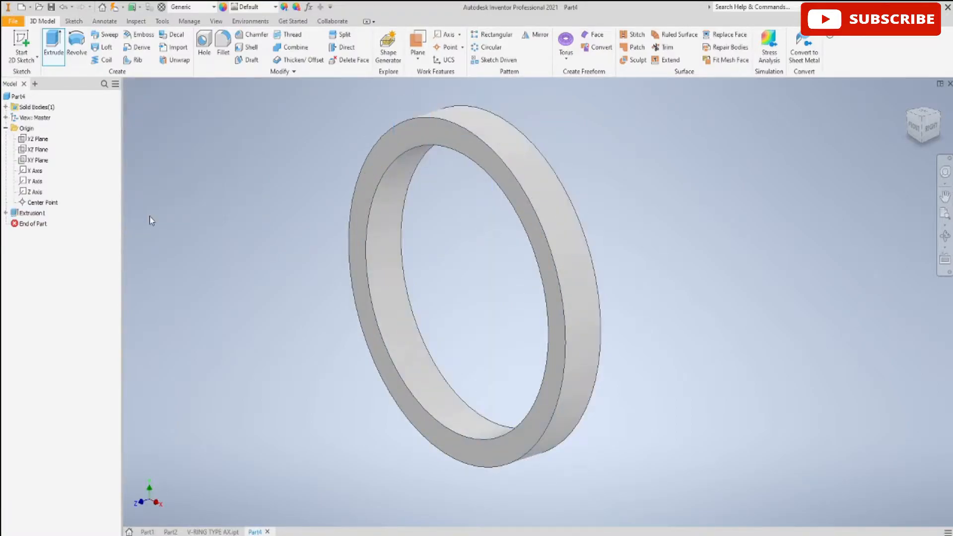
Assign the Rubber material from the Inventor Material Library to the part.
click(214, 7)
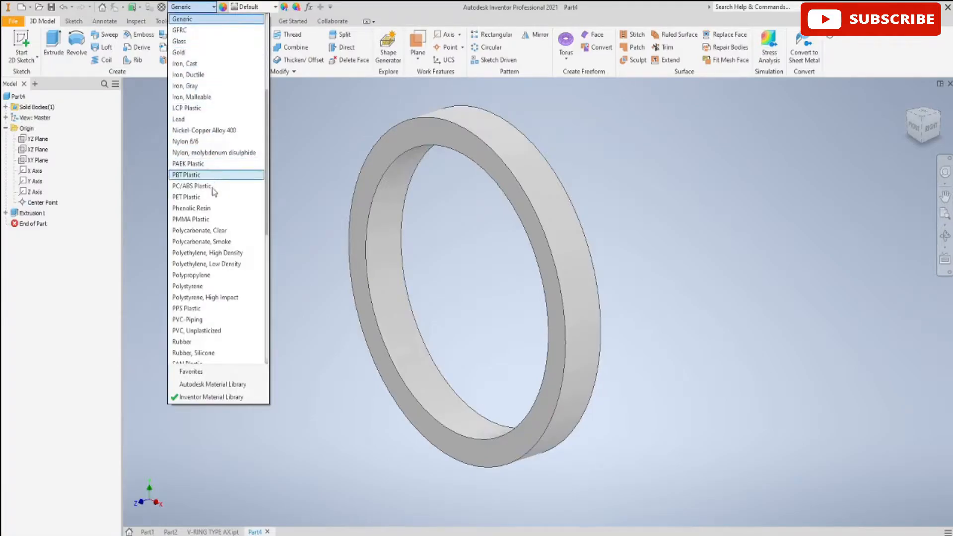
scroll(212, 252, down, 1)
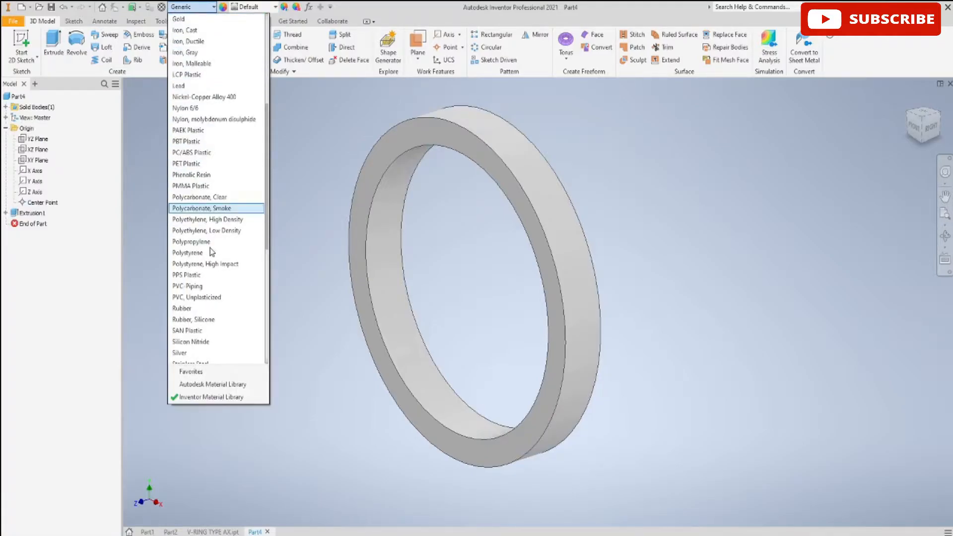
click(209, 309)
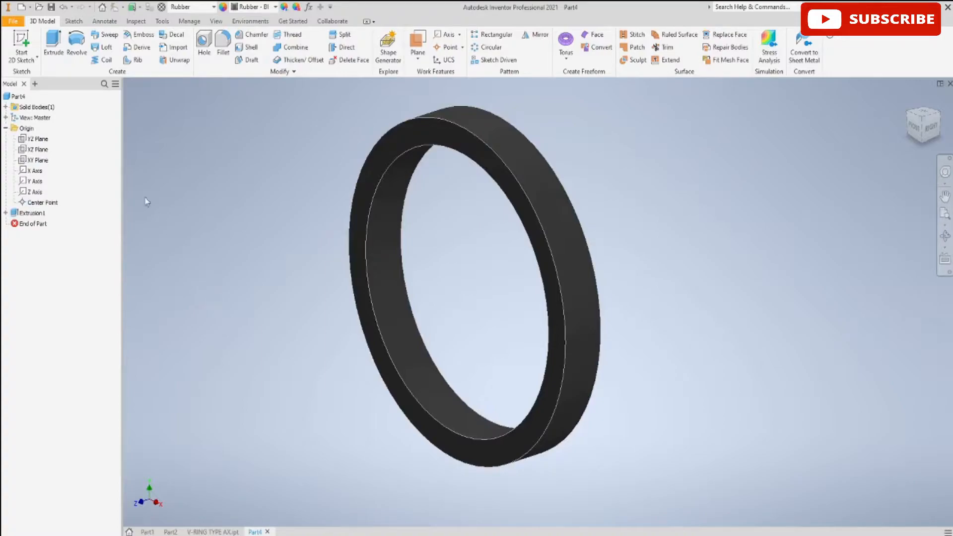
Start a sketch on the YZ plane and draw an 18 mm line down the ring's front edge from its upper outer corner.
click(34, 47)
click(39, 140)
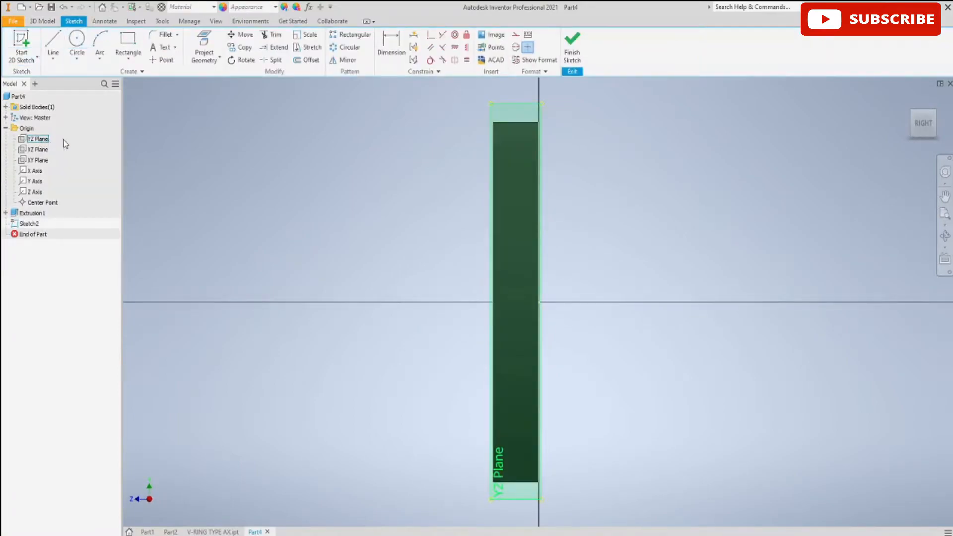
click(53, 39)
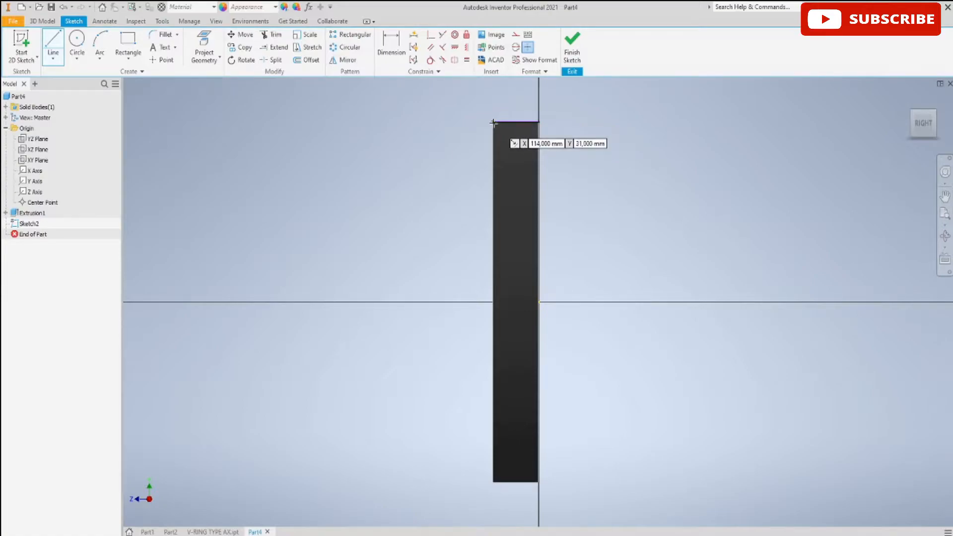
scroll(493, 122, up, 5)
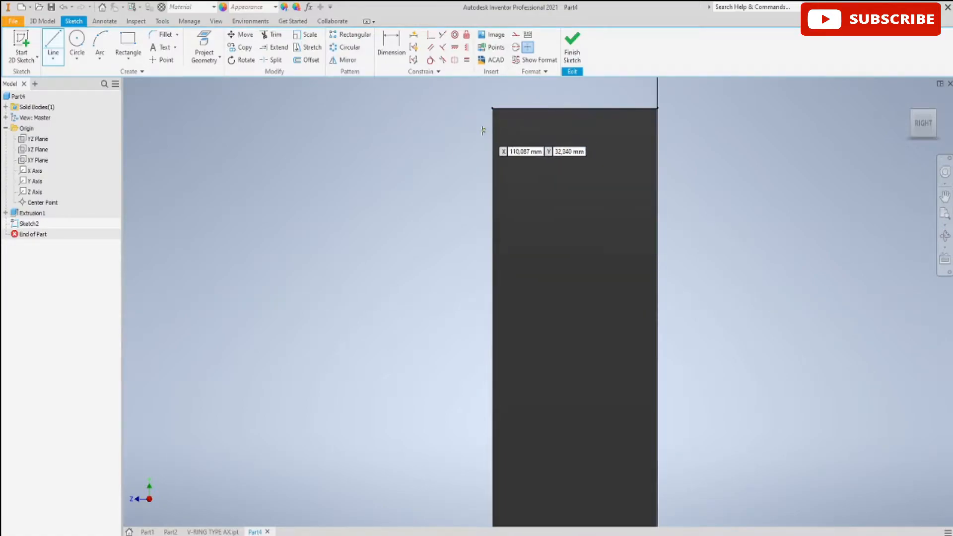
click(492, 108)
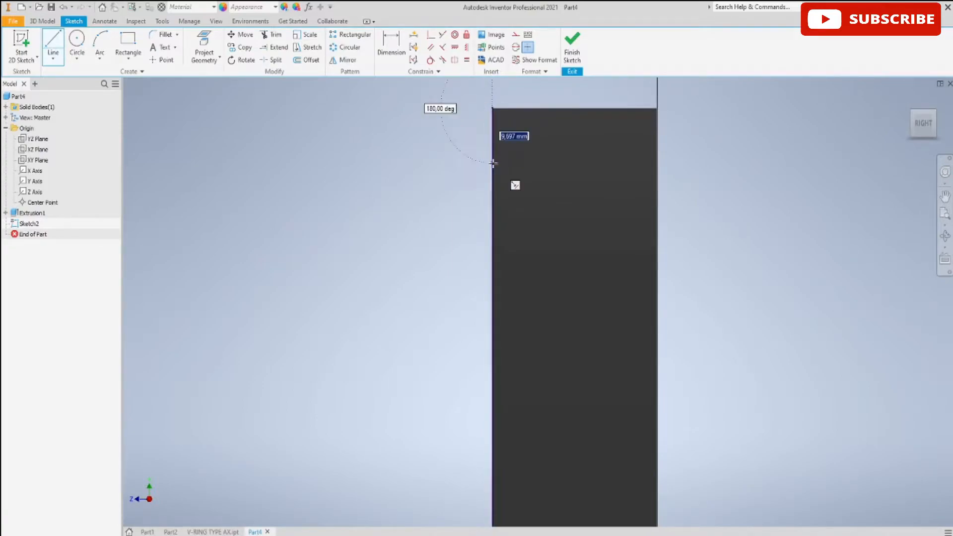
text(18)
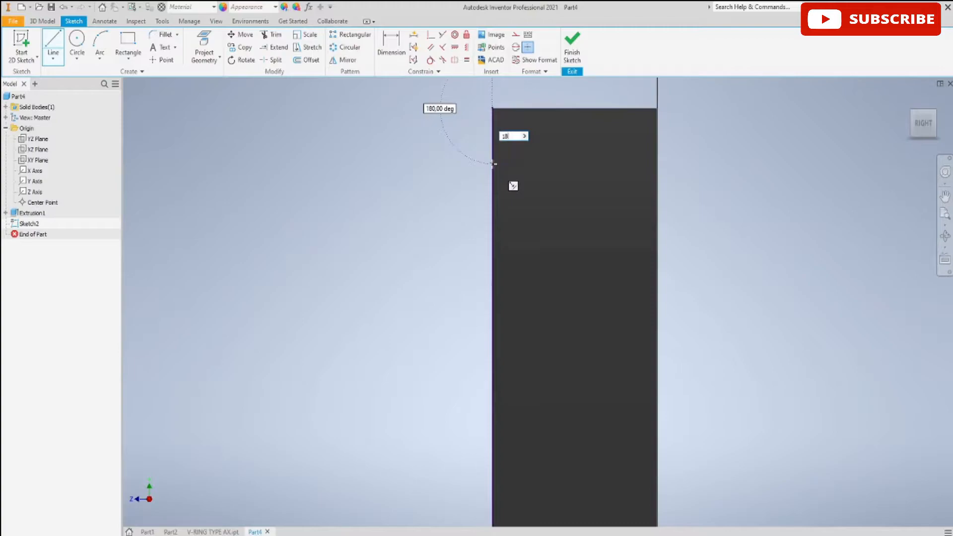
key(Return)
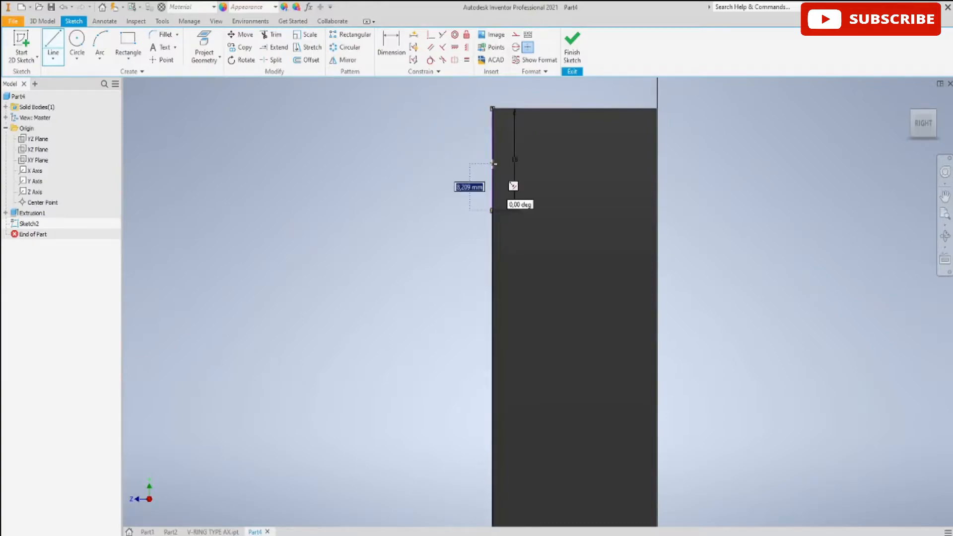
Add a 13.7 mm horizontal line into the ring, close the triangle back to the upper outer corner, and finish the sketch.
text(12)
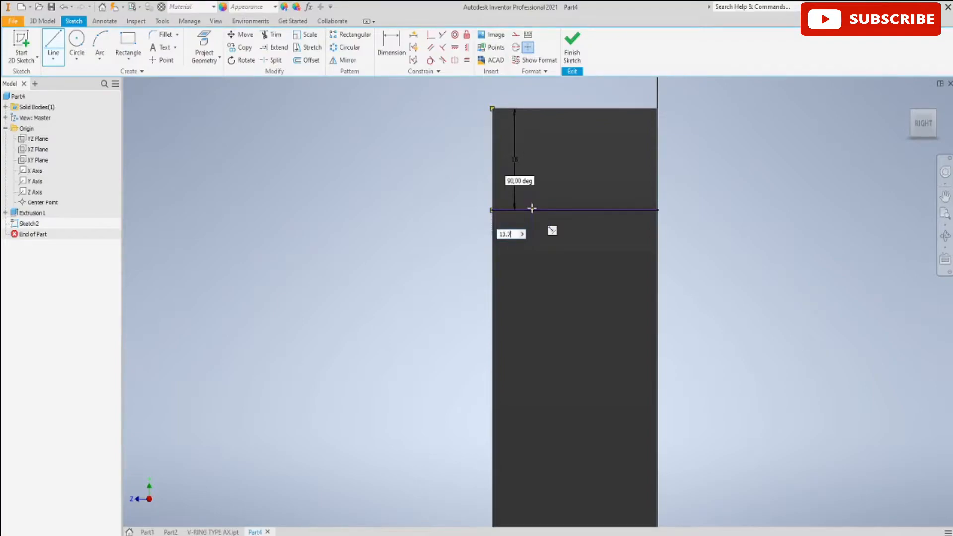
text(.7)
key(Return)
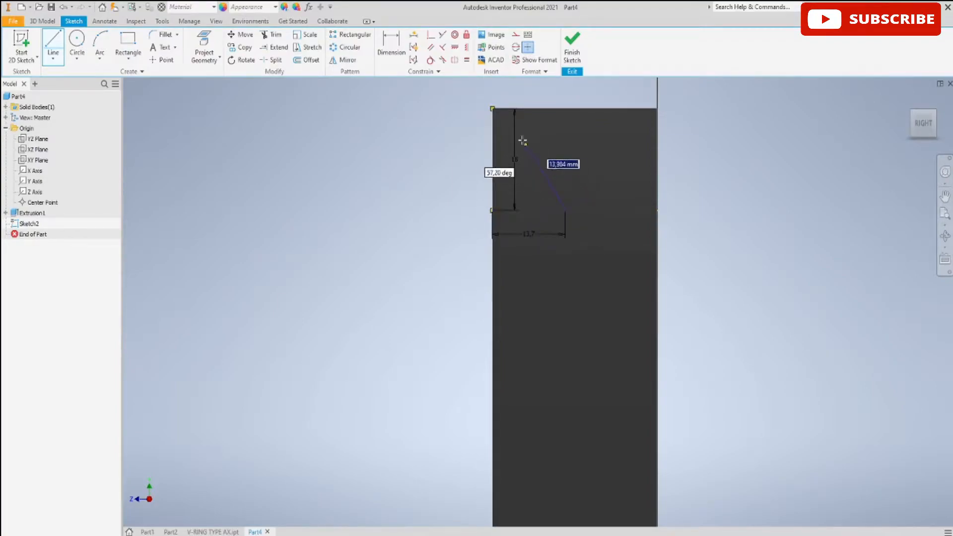
click(492, 107)
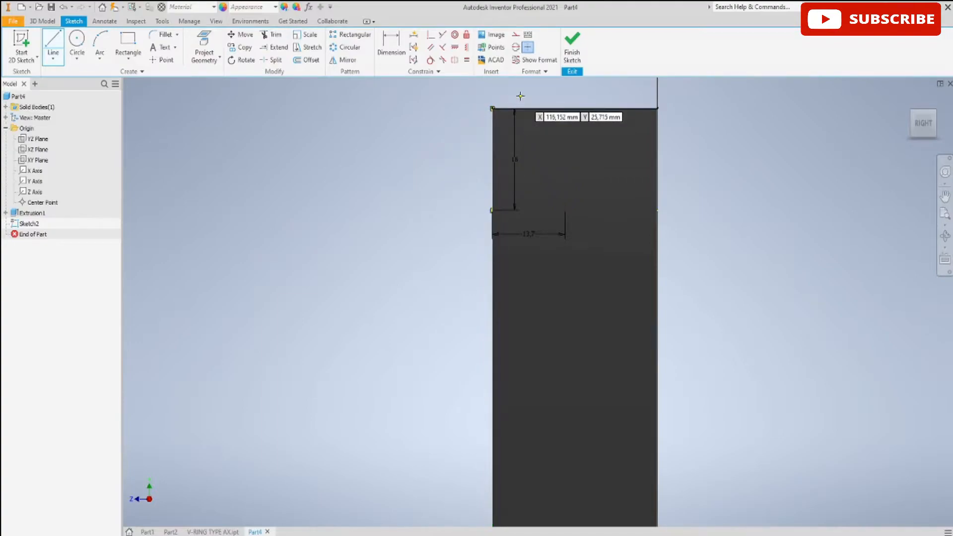
key(Escape)
click(571, 53)
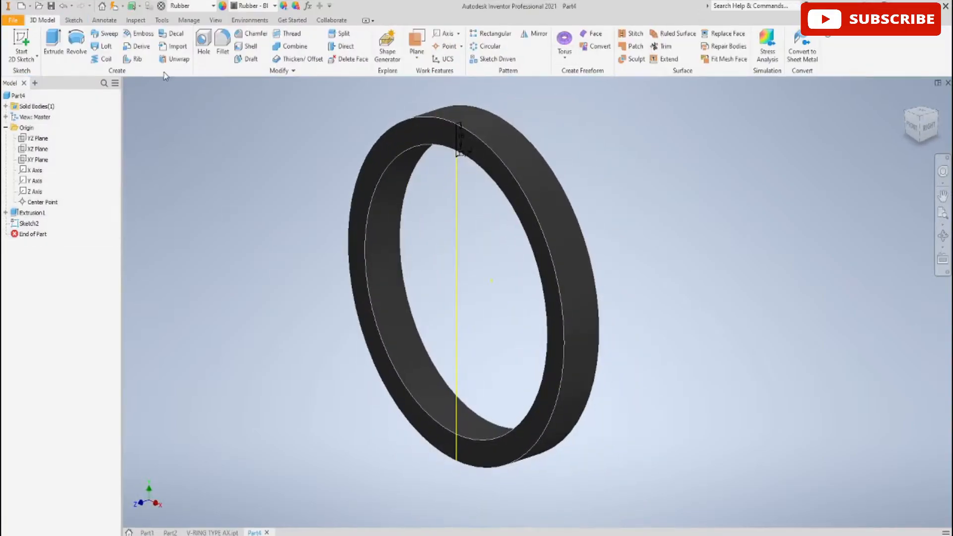
Show the Z axis and revolve-cut the triangular front-edge profile 360 degrees around it, with symmetric direction.
right_click(35, 193)
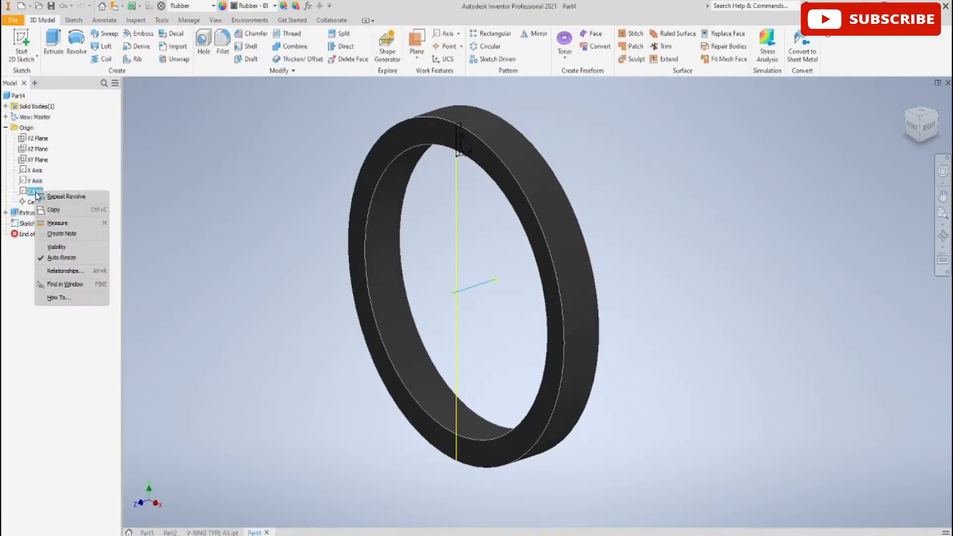
click(49, 250)
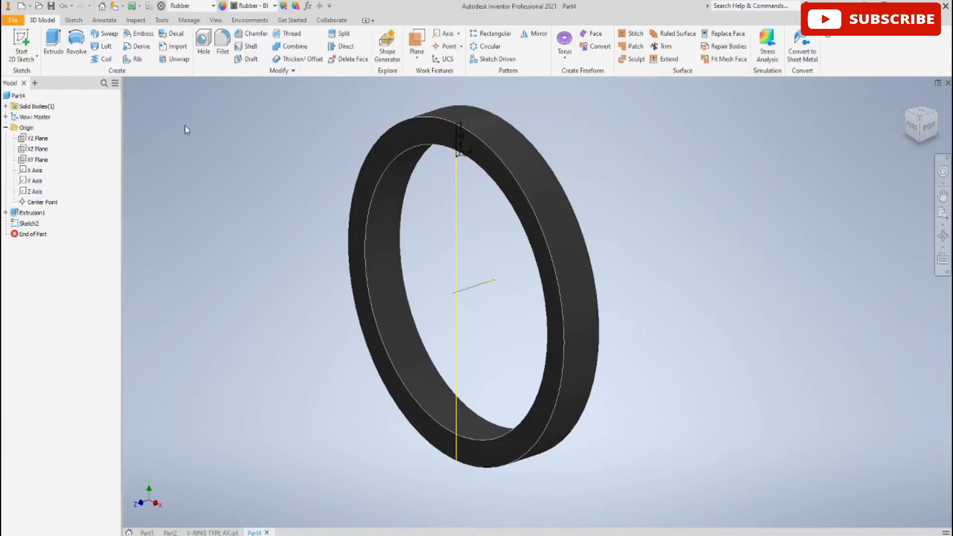
click(77, 45)
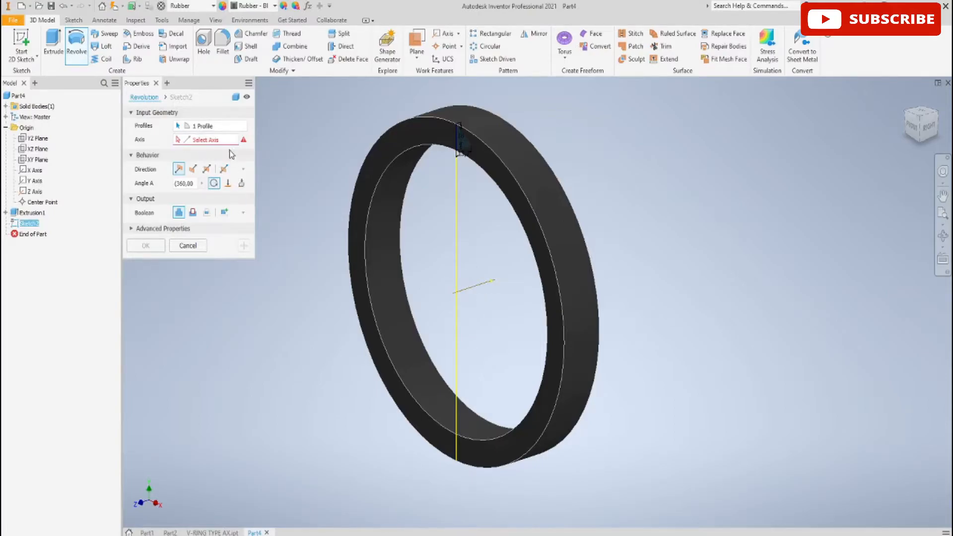
click(472, 292)
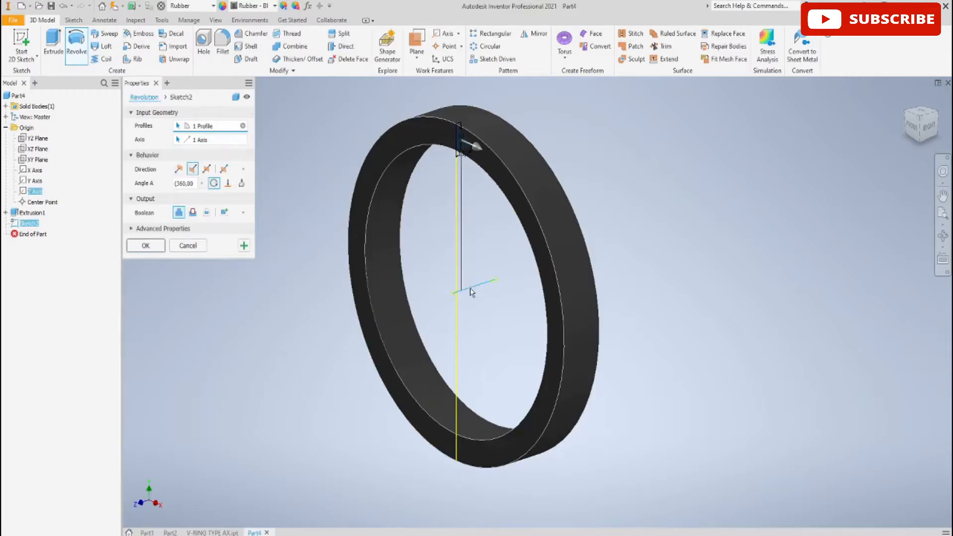
click(206, 169)
click(194, 213)
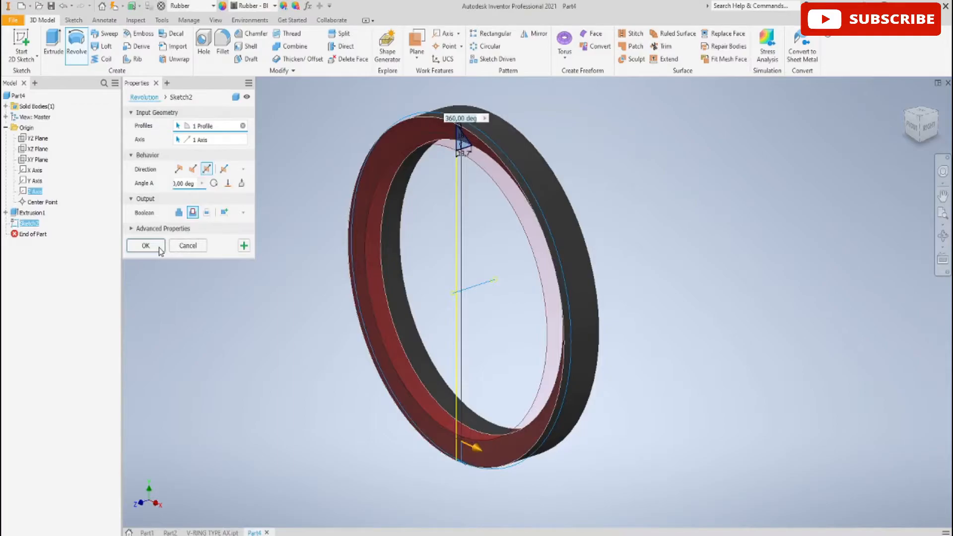
click(159, 248)
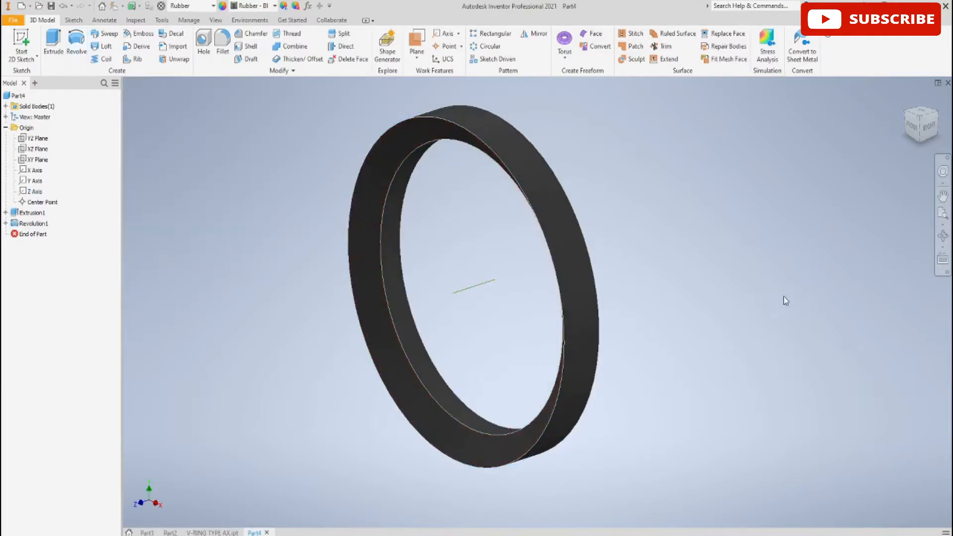
Create a half section view of the ring through the YZ plane and face the cut from the right side.
shift+middle_drag(773, 308, 732, 294)
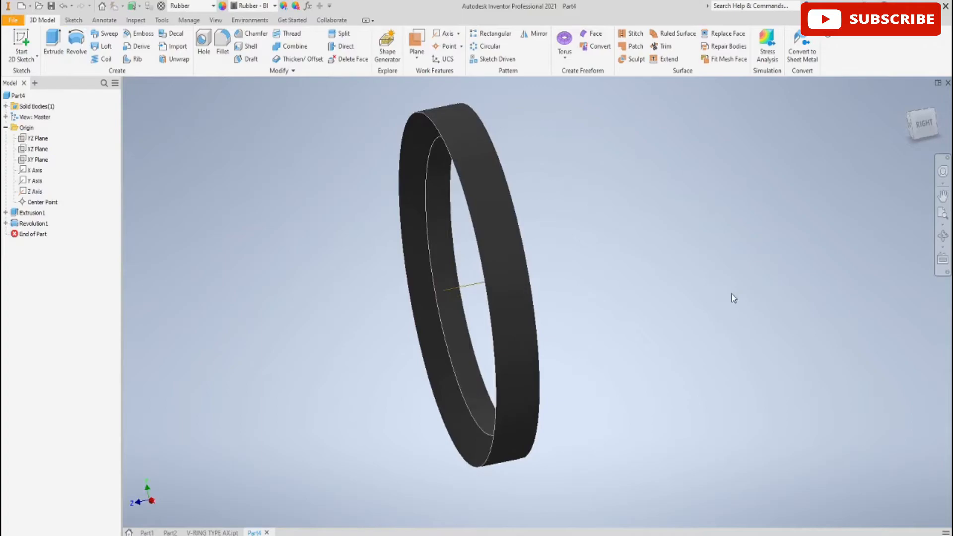
click(216, 21)
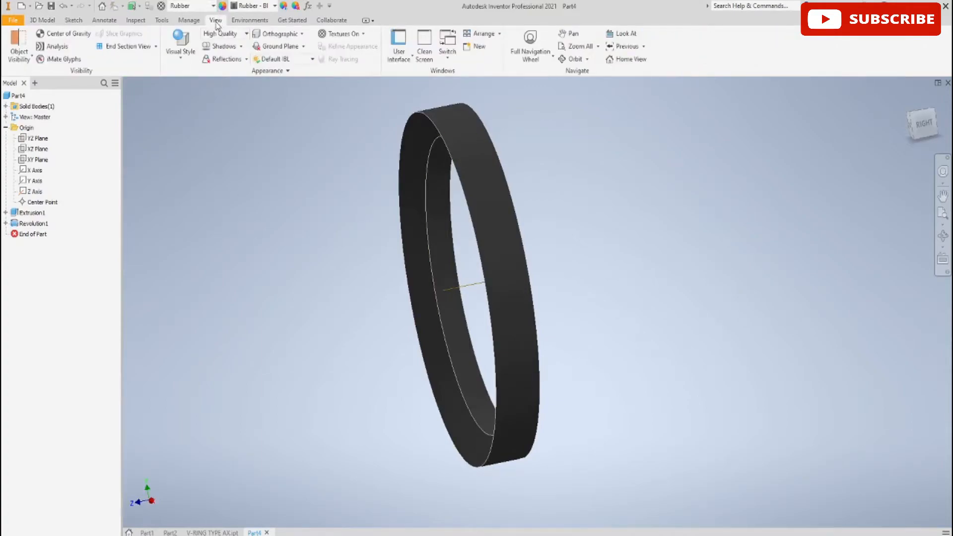
click(155, 47)
click(155, 83)
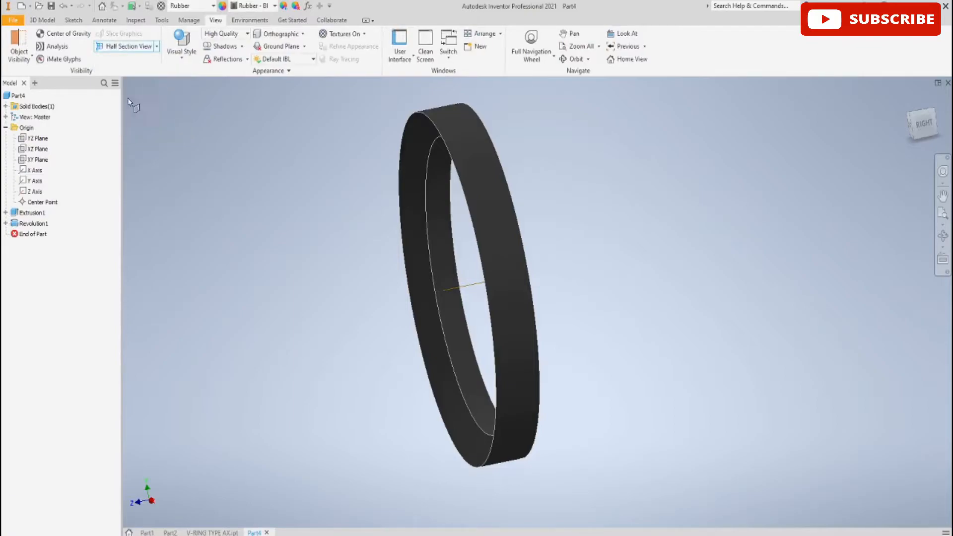
click(40, 139)
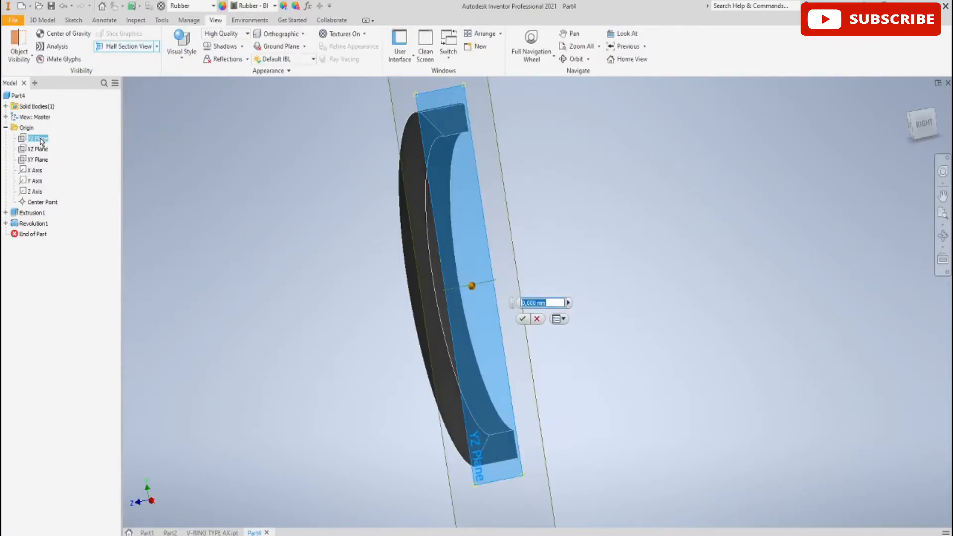
click(522, 319)
shift+middle_drag(568, 265, 543, 259)
scroll(542, 259, up, 3)
click(921, 123)
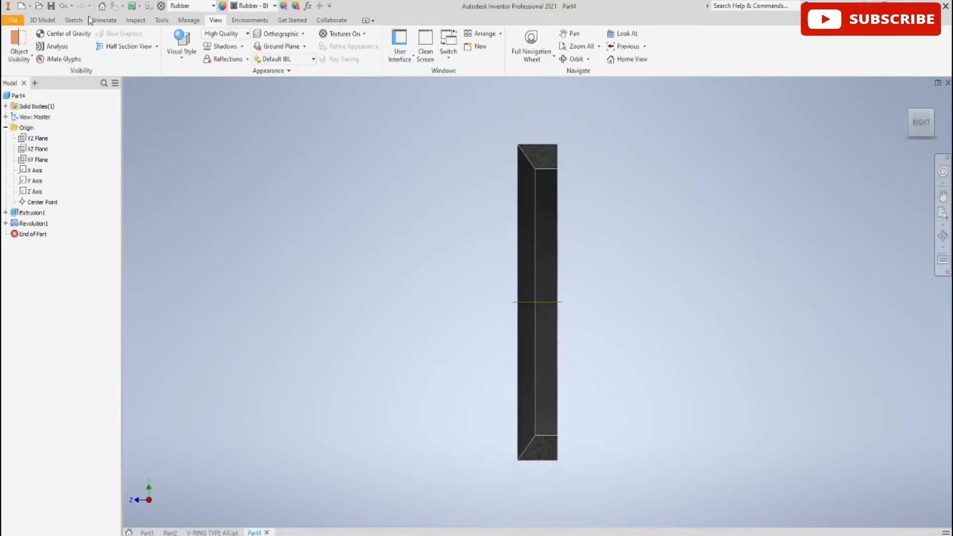
Sketch a closed triangle on the YZ plane pointing inward from the upper outer edge, its vertical side about 9.8 mm from the rear face.
click(41, 21)
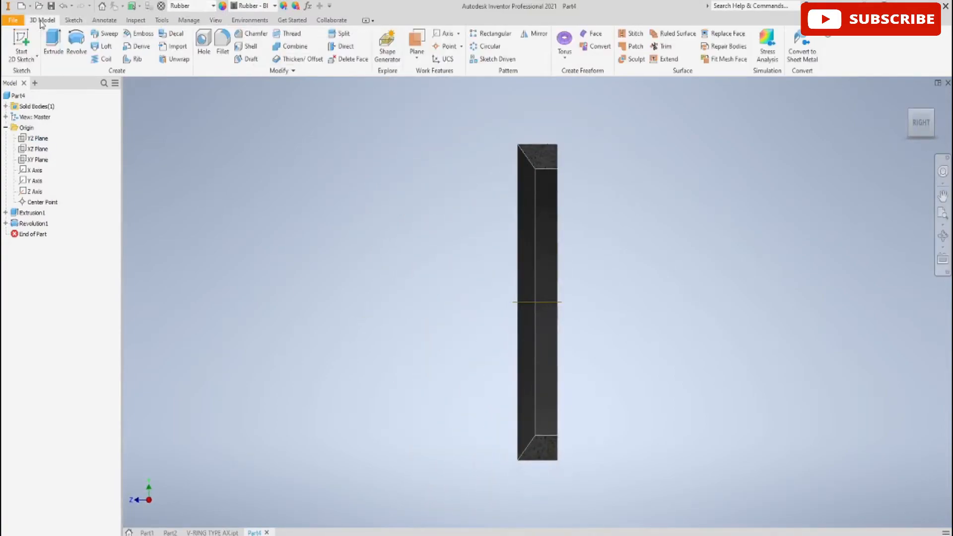
click(23, 40)
click(38, 138)
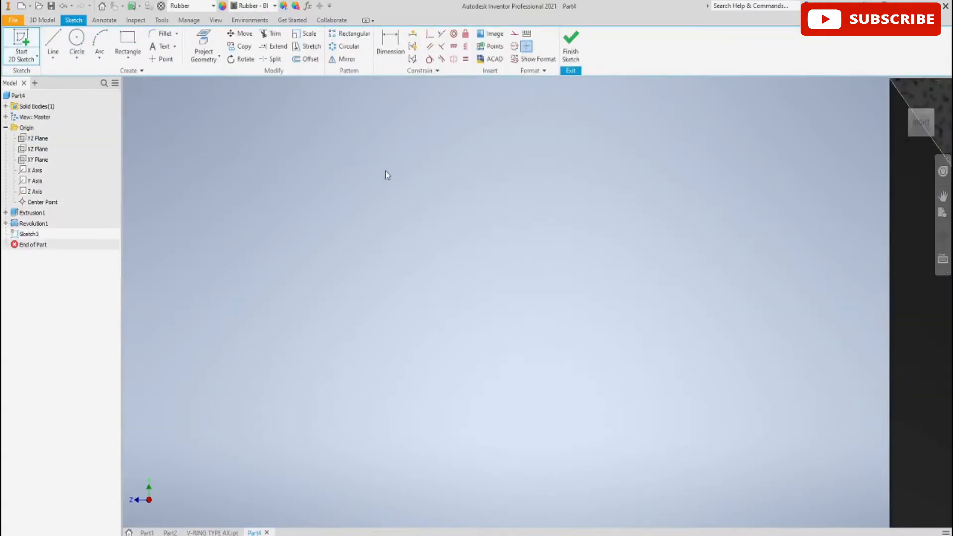
click(51, 42)
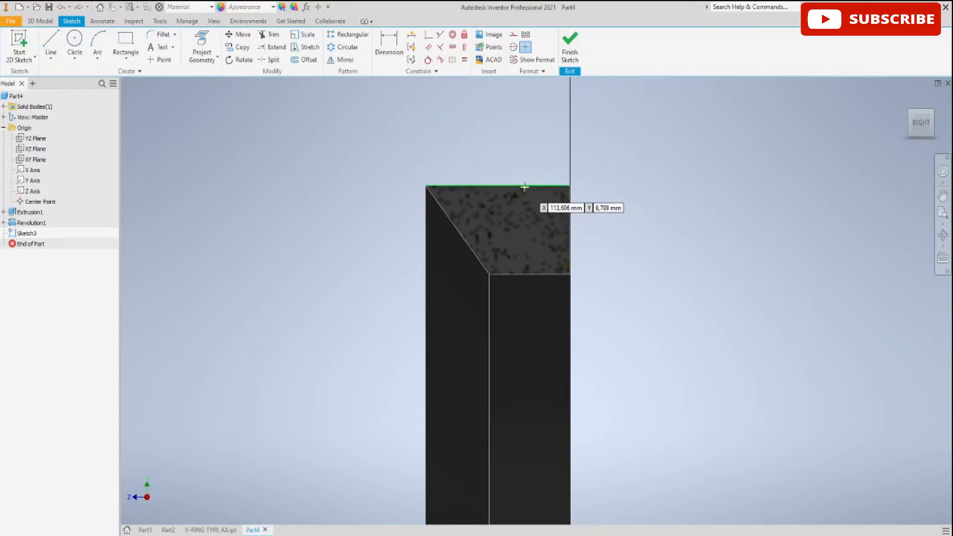
click(524, 186)
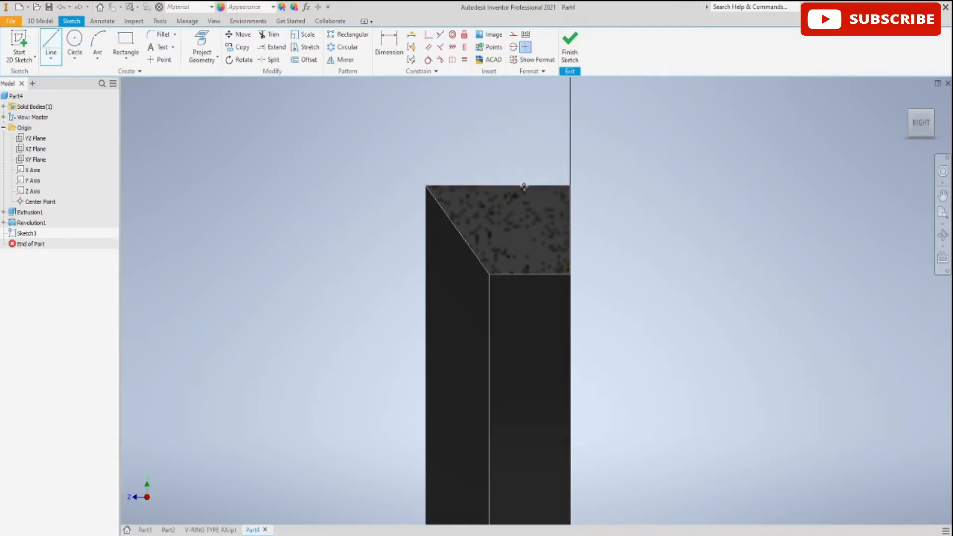
click(525, 251)
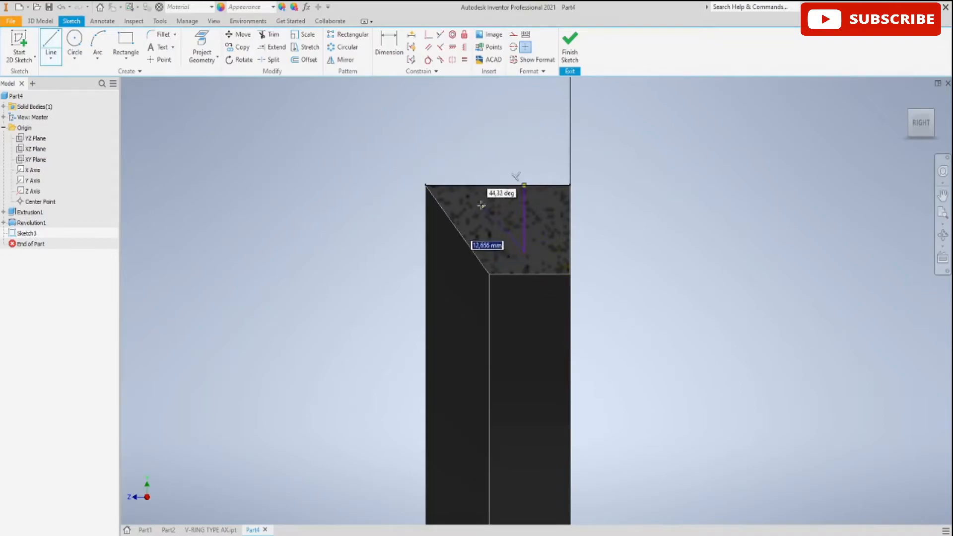
double_click(471, 185)
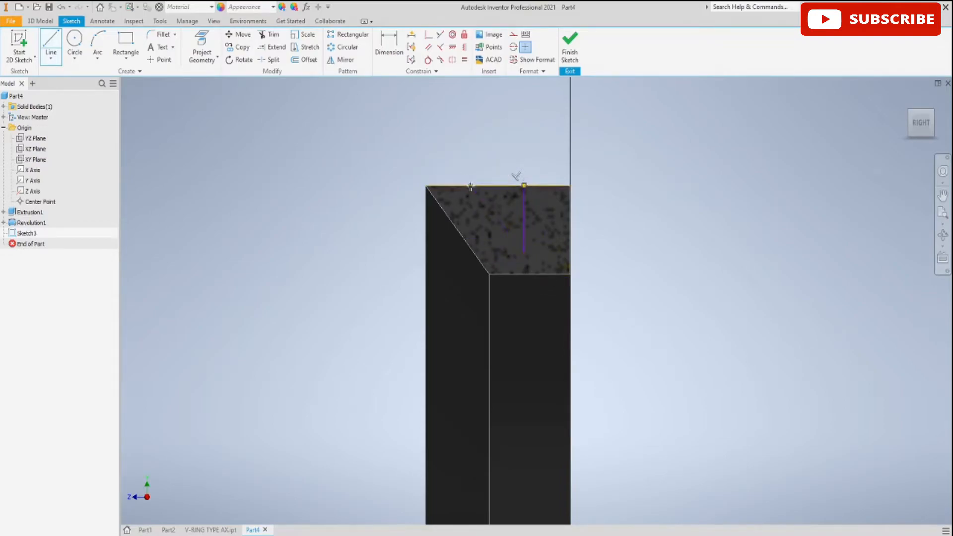
click(523, 184)
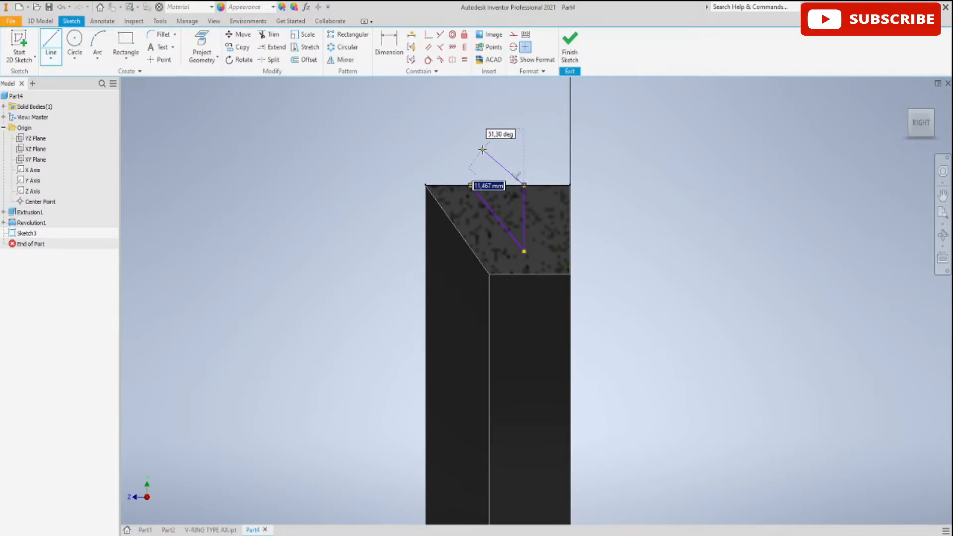
key(Escape)
Dimension the triangle's vertical side to the ring's rear edge at one third of 31 mm (10.333 mm).
click(388, 43)
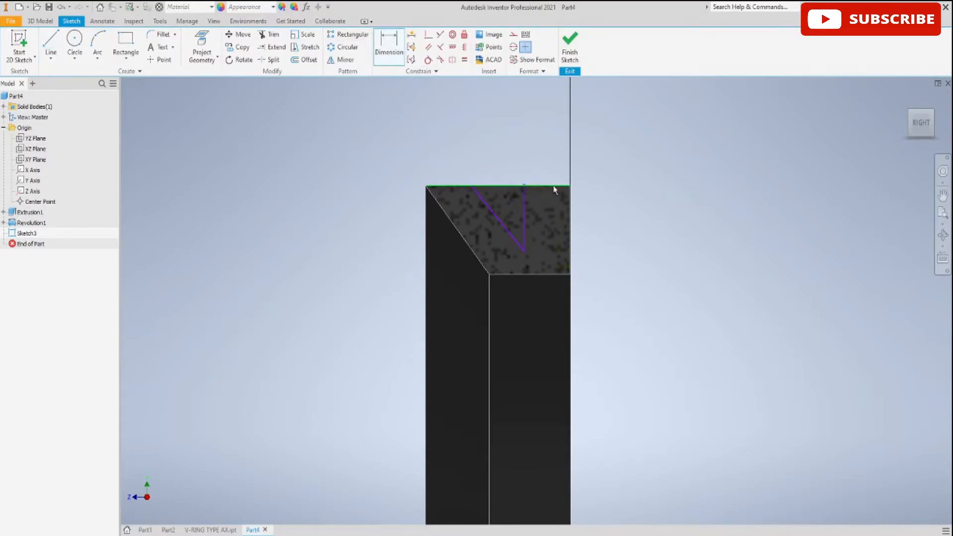
click(570, 185)
click(548, 166)
key(BackSpace)
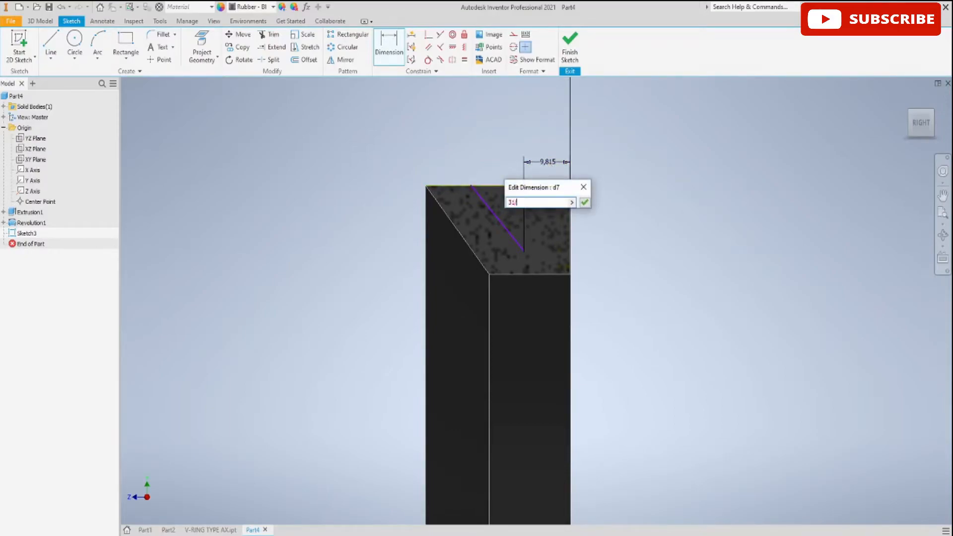
key(Return)
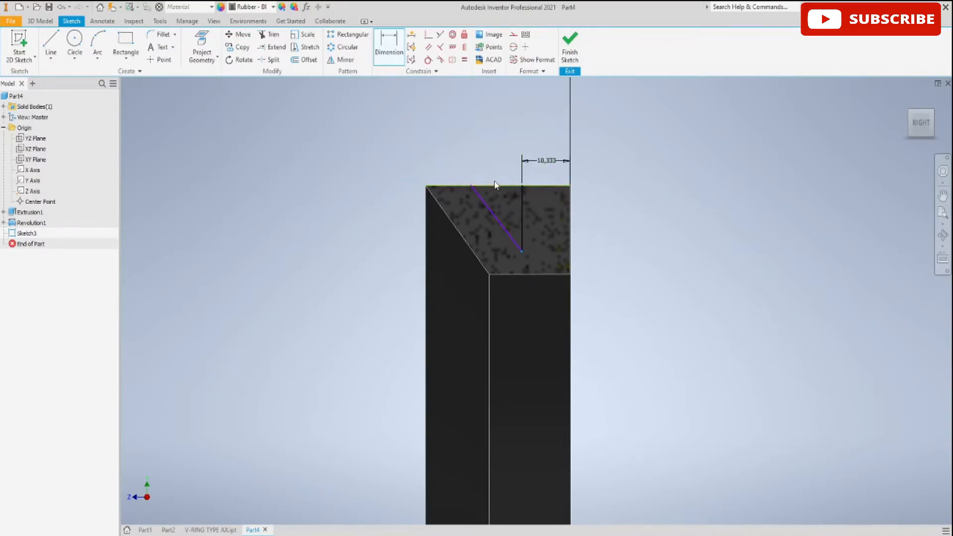
Project the section's inner edge into the sketch and set the triangle tip 1.8 mm from it.
key(Escape)
click(208, 42)
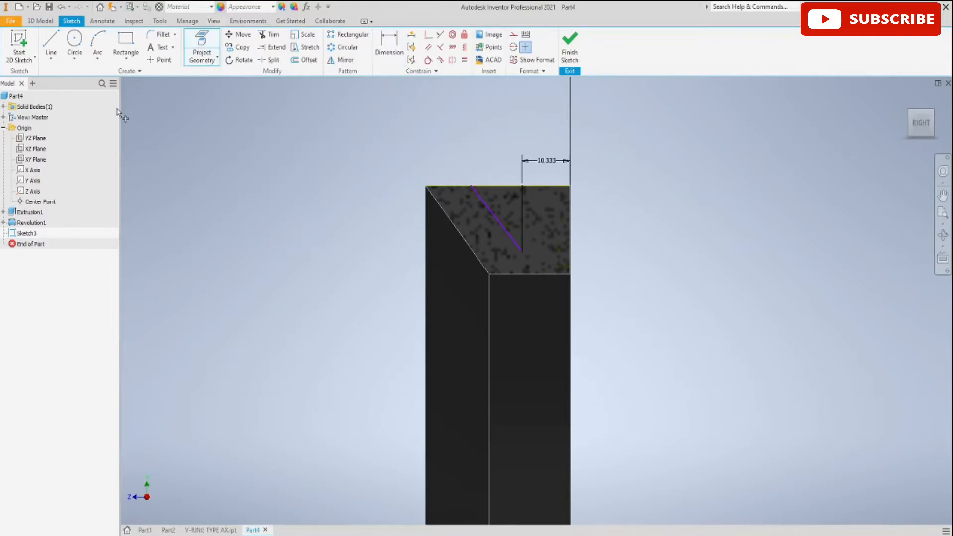
click(535, 275)
click(389, 48)
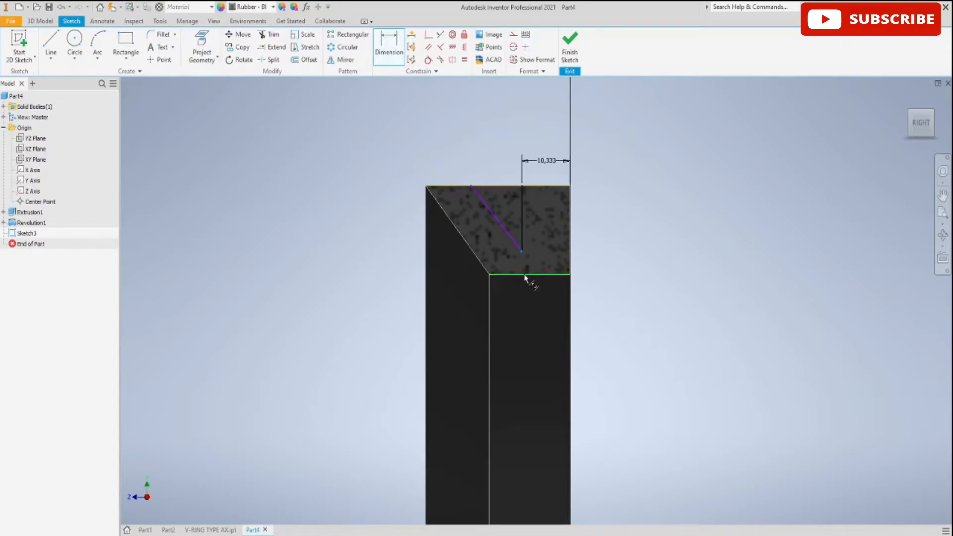
click(560, 272)
click(620, 265)
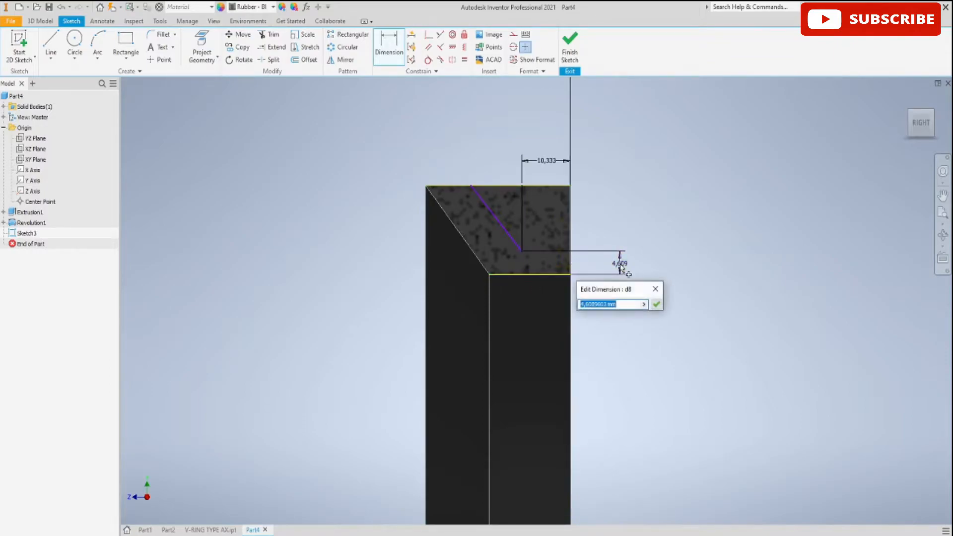
key(Return)
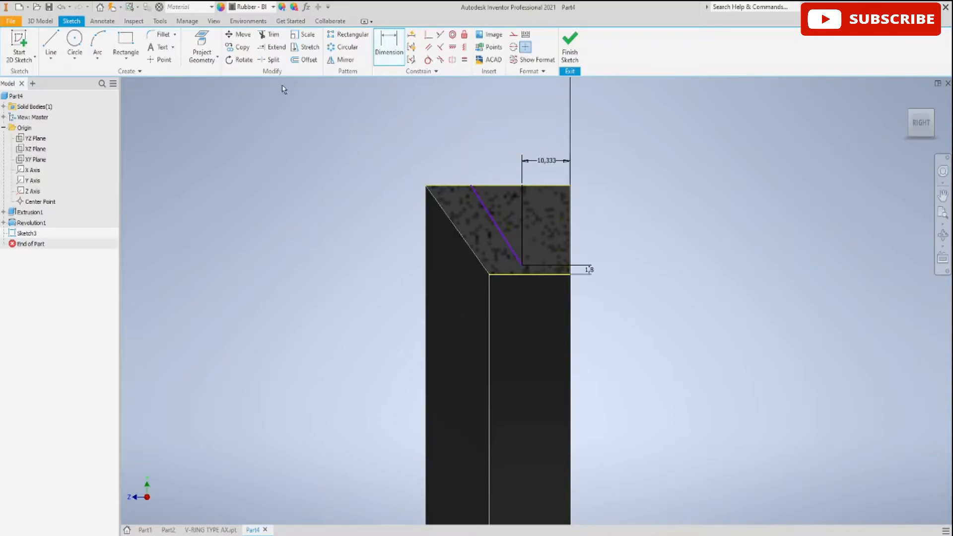
Set the angle between the triangle's sloped side and the outer edge to 55 degrees and finish the sketch.
click(484, 207)
click(489, 188)
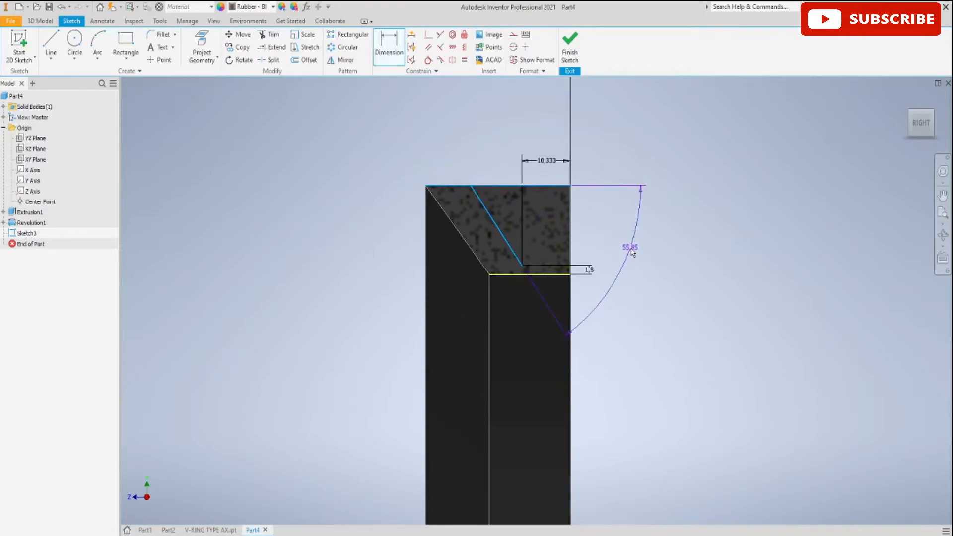
click(632, 253)
key(BackSpace)
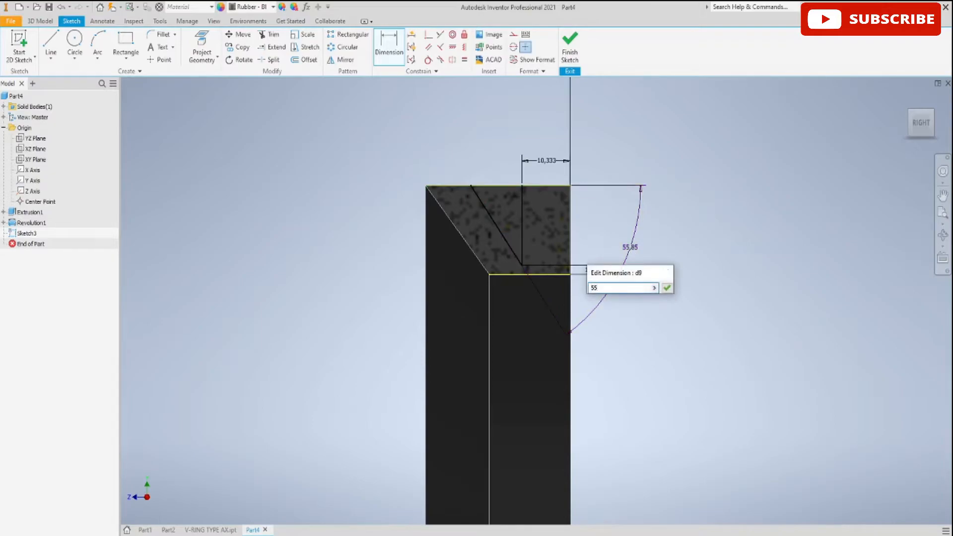
key(Return)
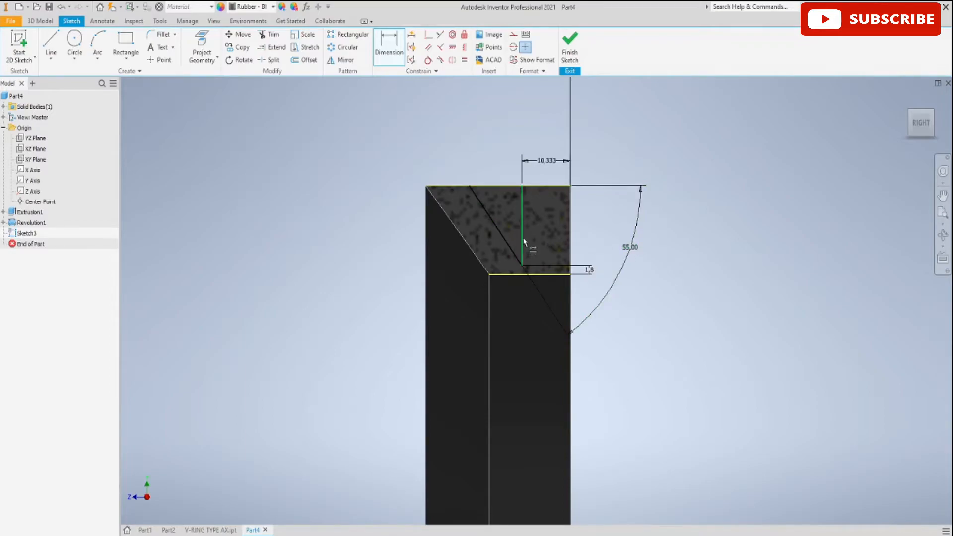
scroll(651, 98, down, 4)
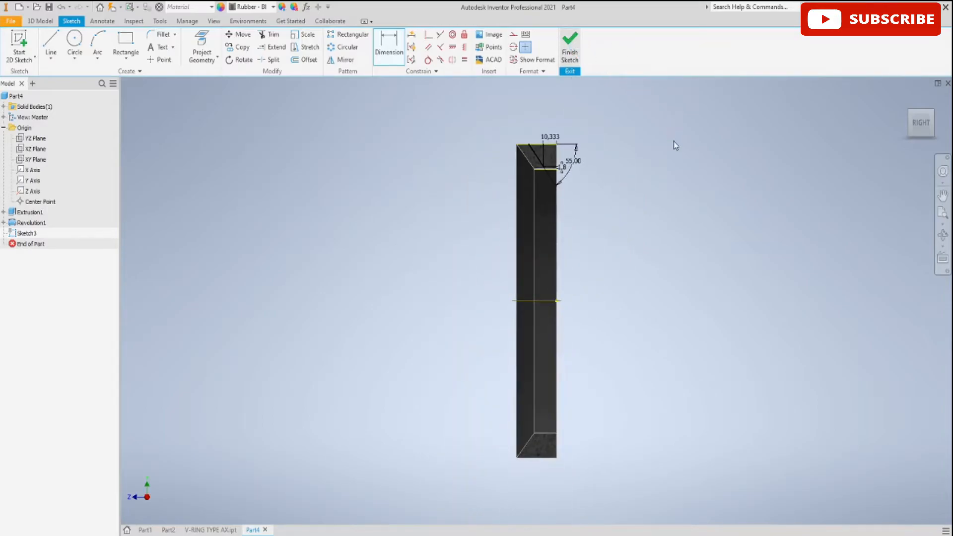
key(s)
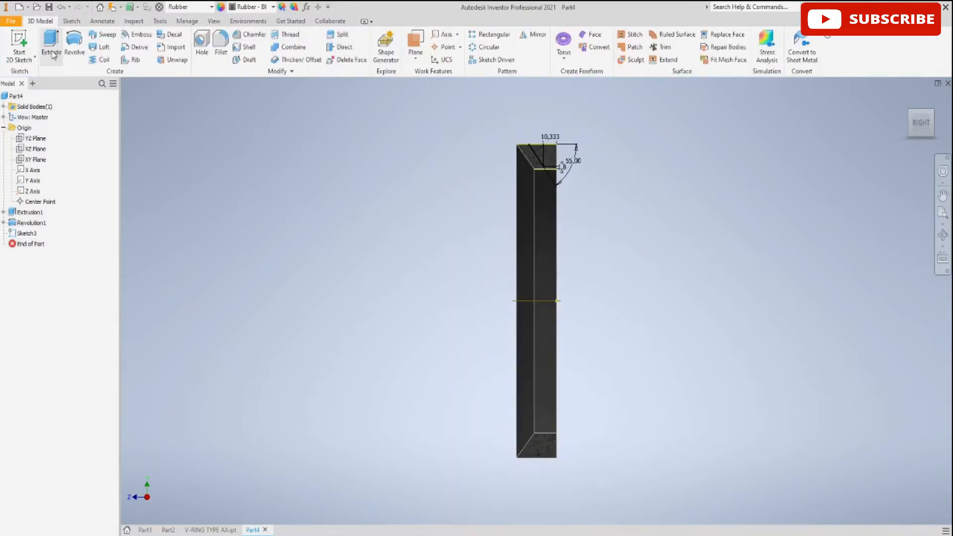
Revolve-cut the triangular groove profile 360 degrees around the Z axis, with symmetric direction.
click(75, 50)
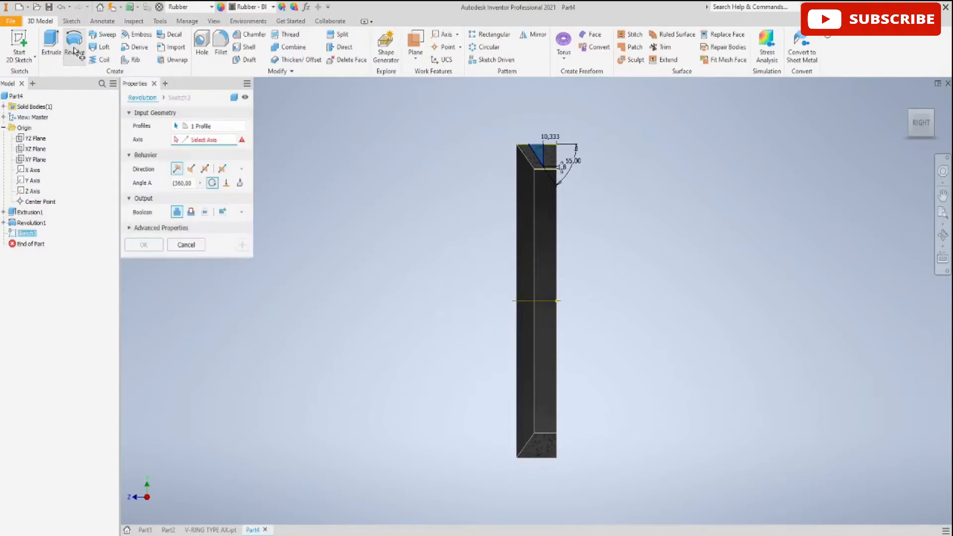
click(192, 213)
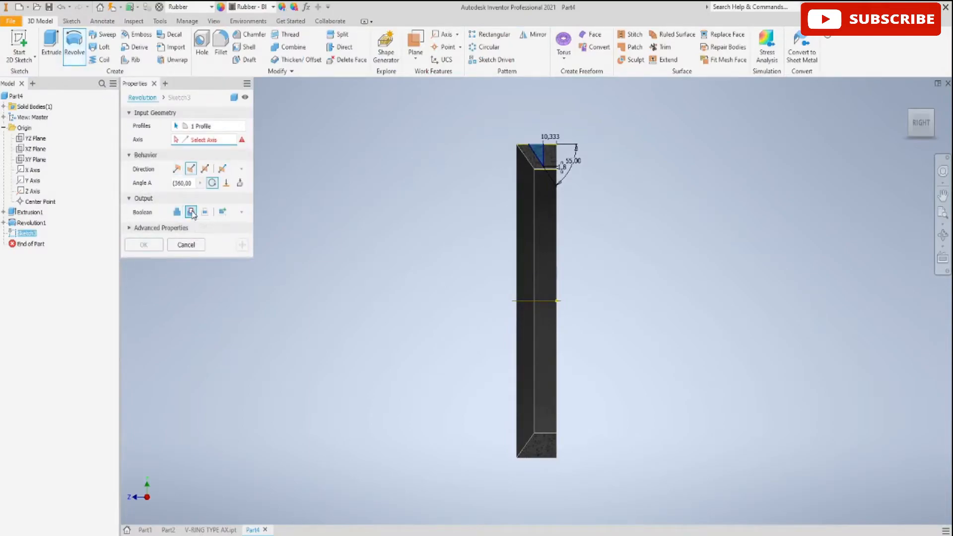
click(205, 170)
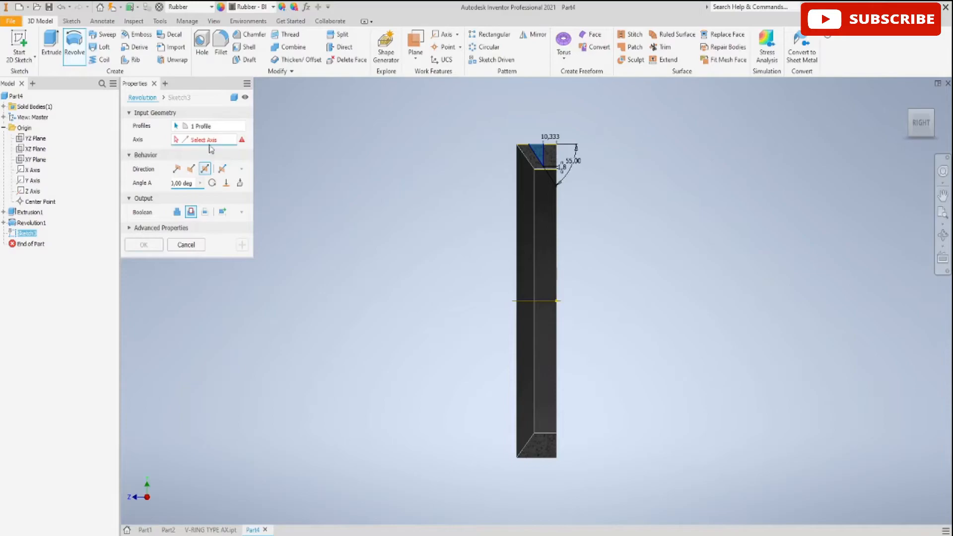
click(541, 301)
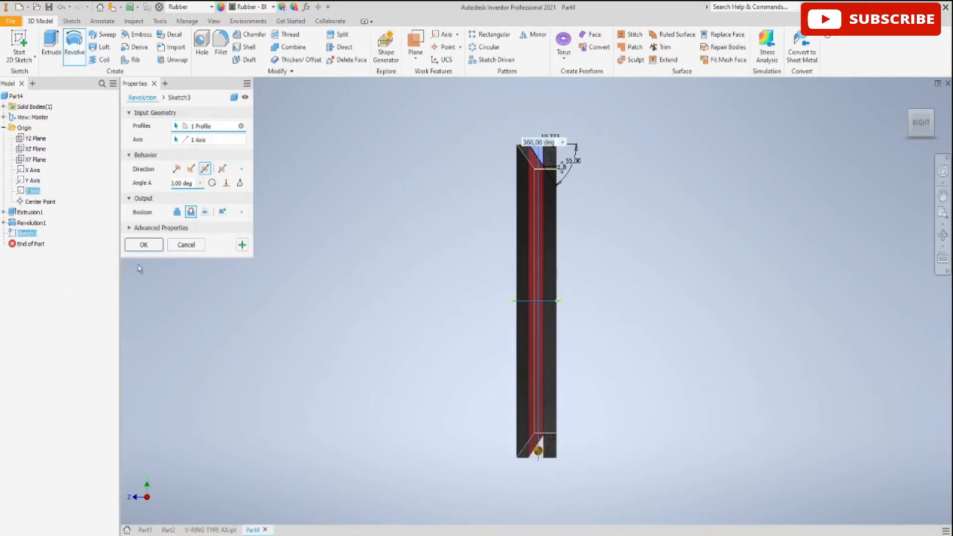
click(144, 244)
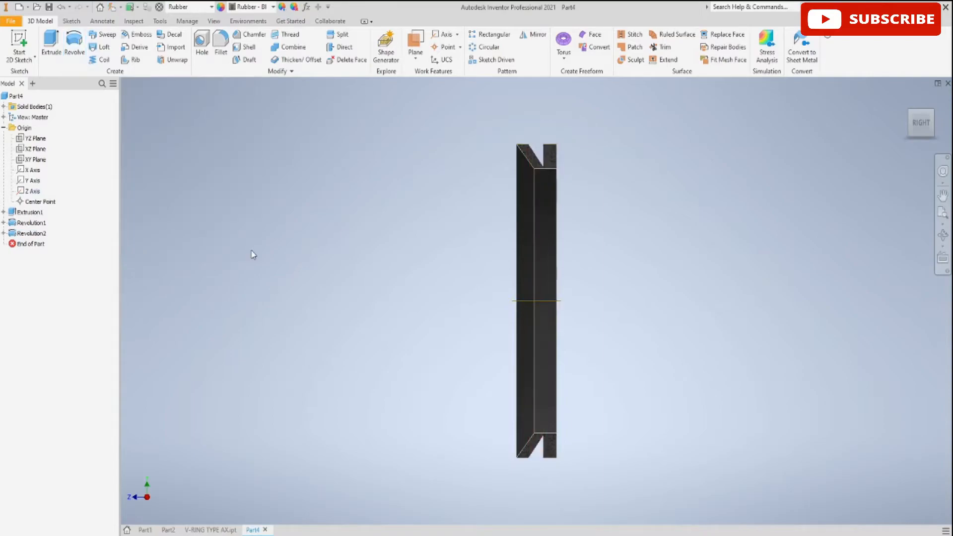
Fillet the circular edge at the bottom of the V-groove with a constant 0.5 mm radius.
scroll(254, 249, down, 3)
middle_drag(554, 225, 186, 317)
shift+middle_drag(280, 232, 281, 247)
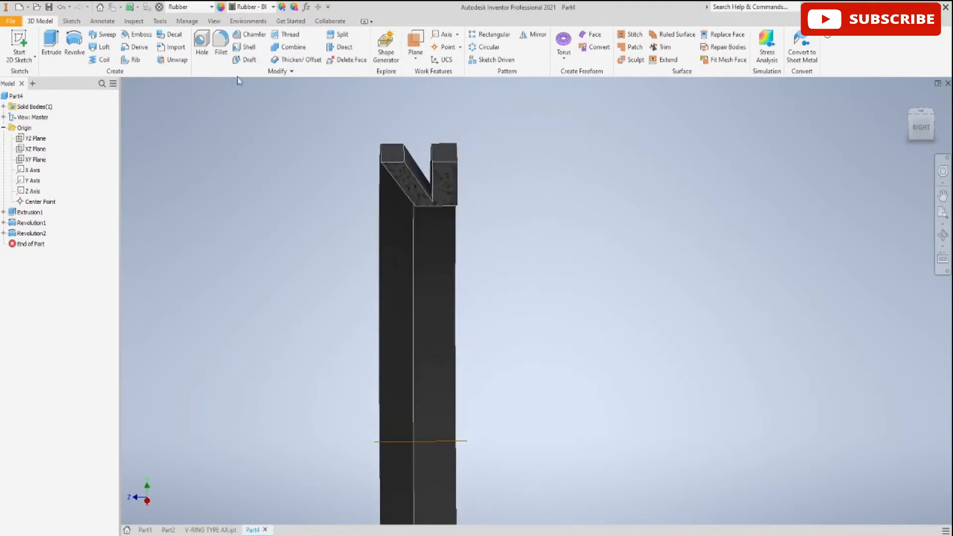
key(f)
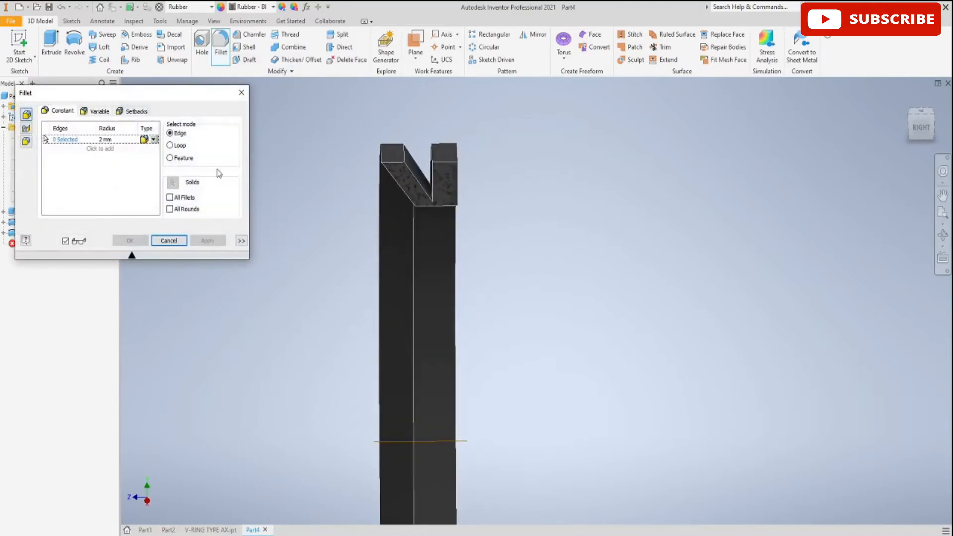
scroll(370, 188, down, 3)
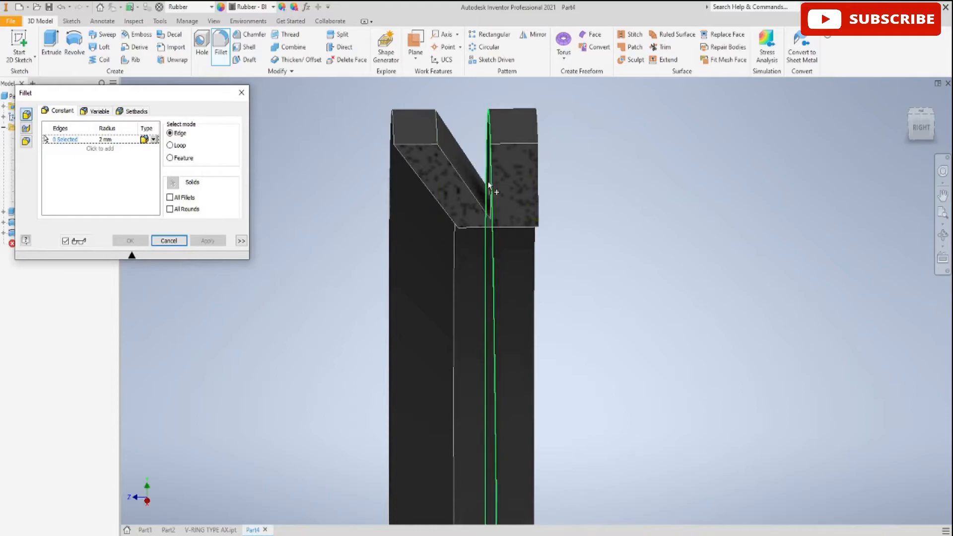
shift+middle_drag(346, 214, 360, 210)
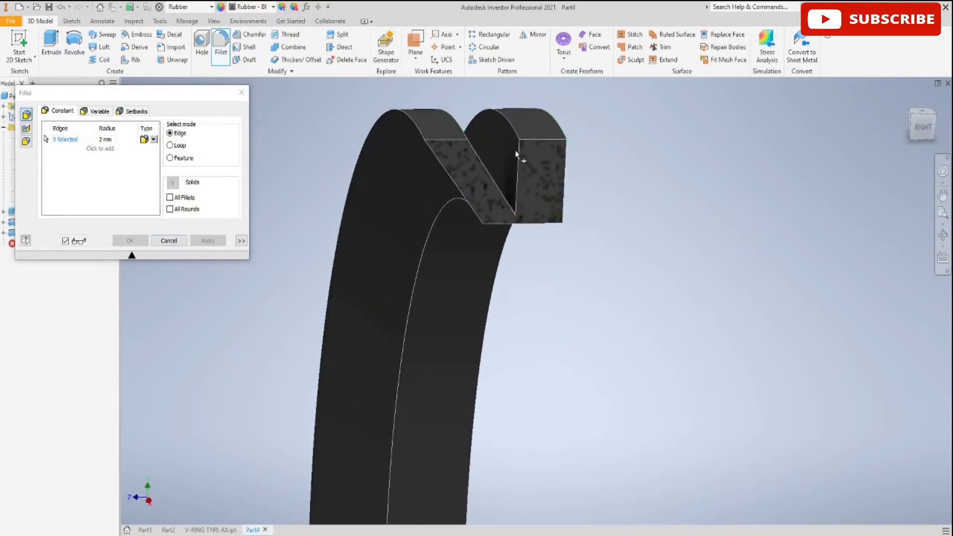
click(515, 214)
shift+middle_drag(739, 236, 717, 234)
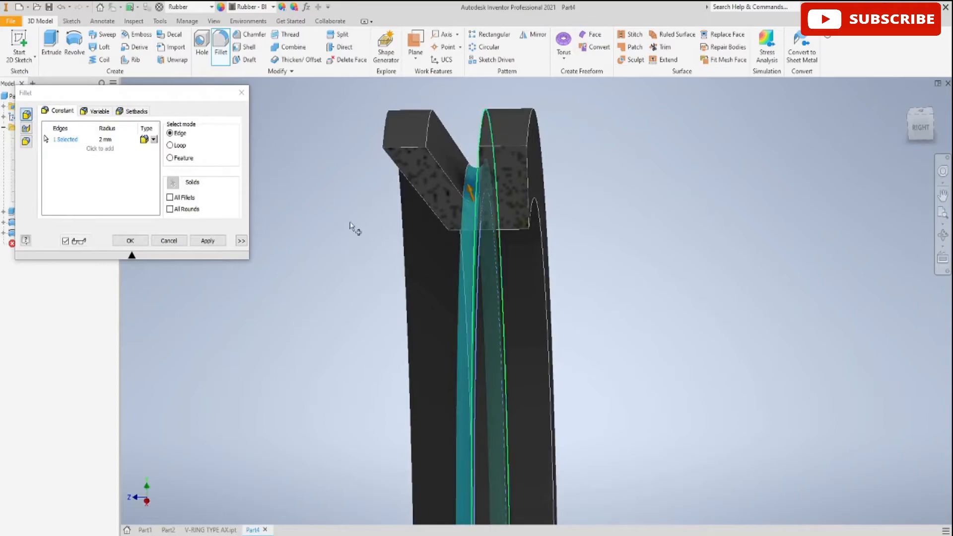
shift+middle_drag(323, 297, 322, 275)
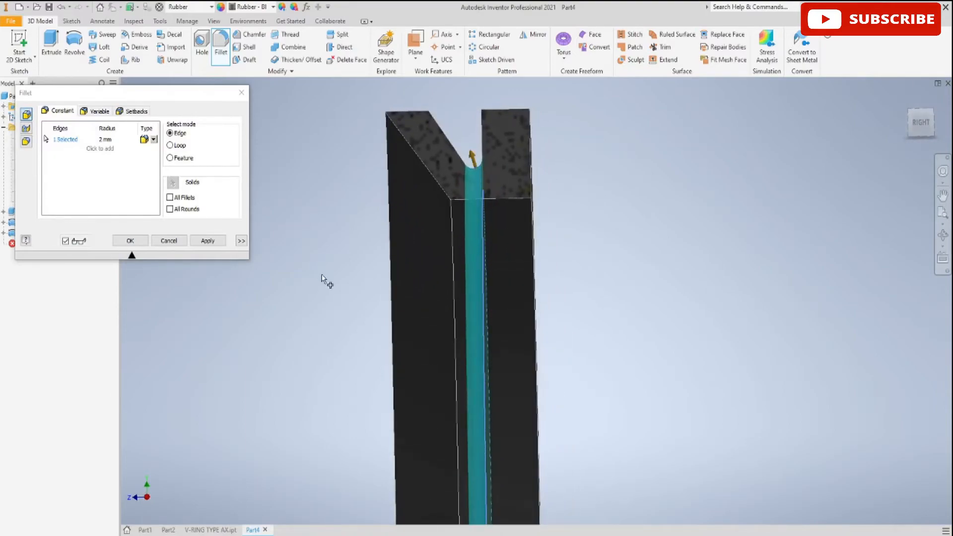
click(105, 140)
text(0.5)
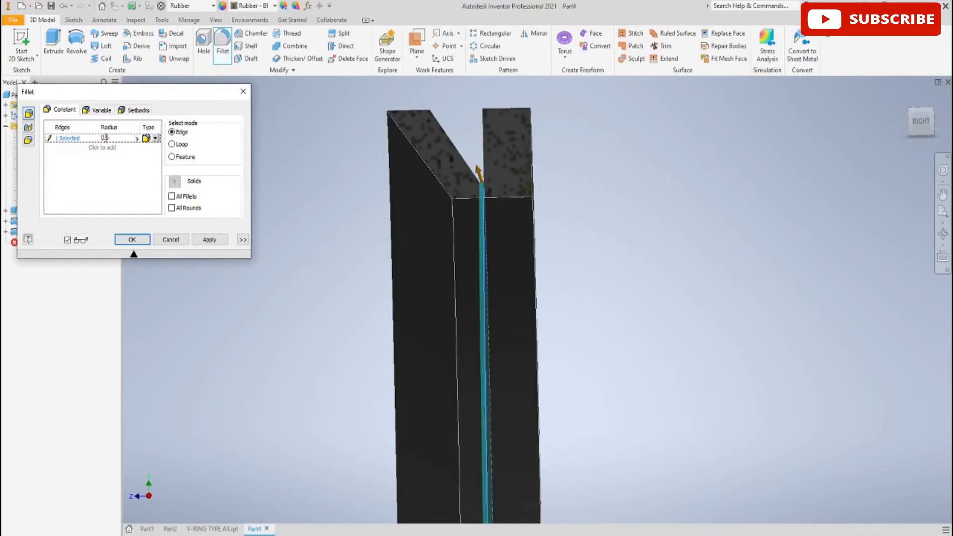
mouse_move(318, 290)
shift+middle_down()
mouse_move(326, 286)
mouse_move(318, 286)
shift+middle_up()
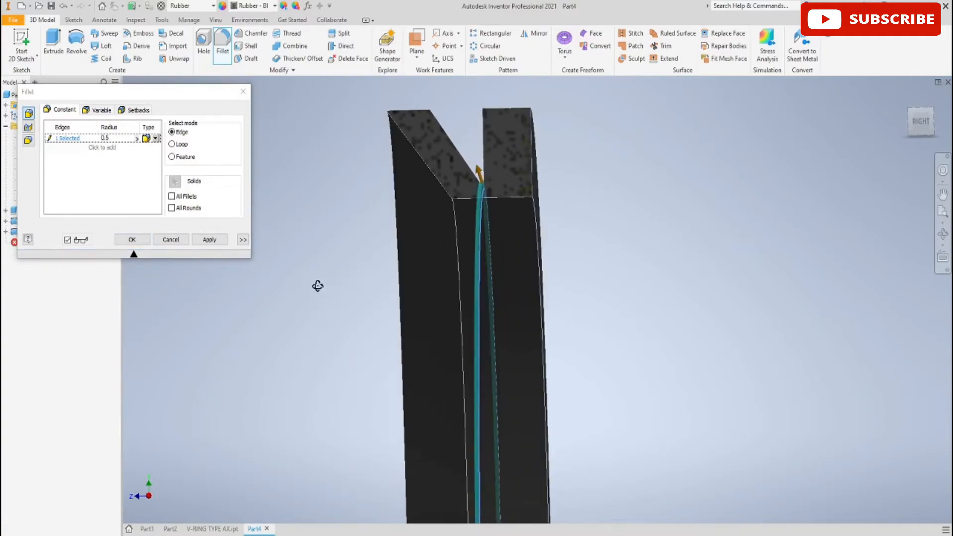
scroll(320, 292, down, 3)
click(209, 239)
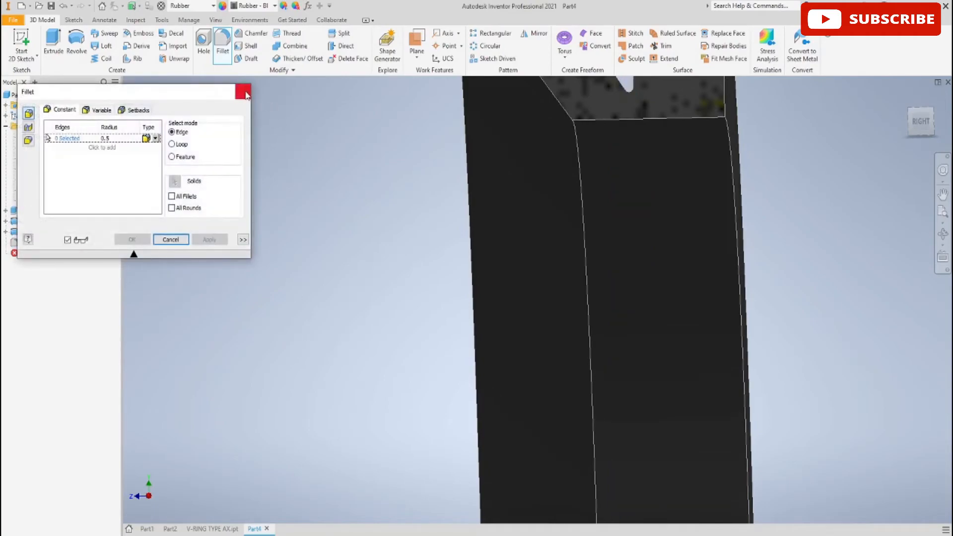
click(245, 95)
Start a sketch on the YZ plane and project the outer edge of the ring's rear lip into it.
scroll(382, 271, up, 4)
shift+middle_drag(603, 267, 621, 287)
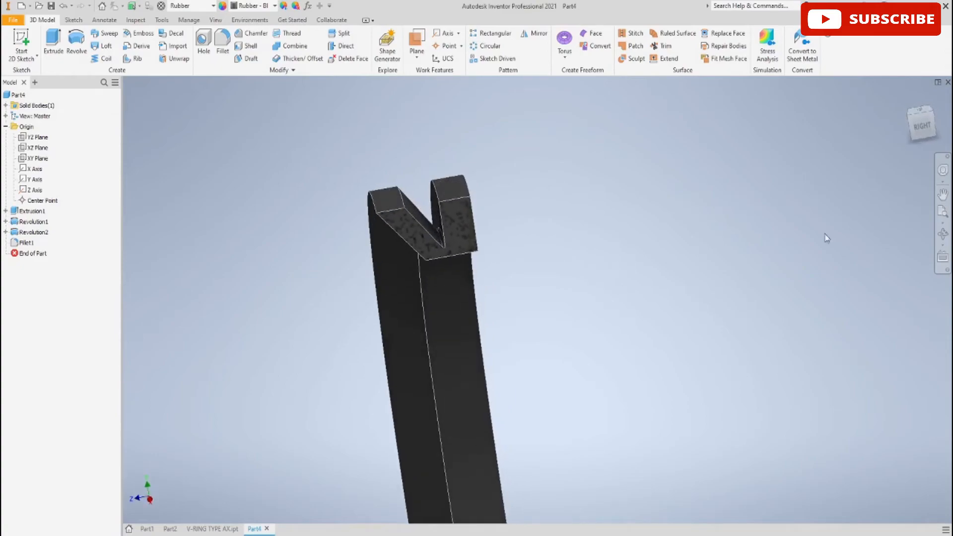
click(922, 125)
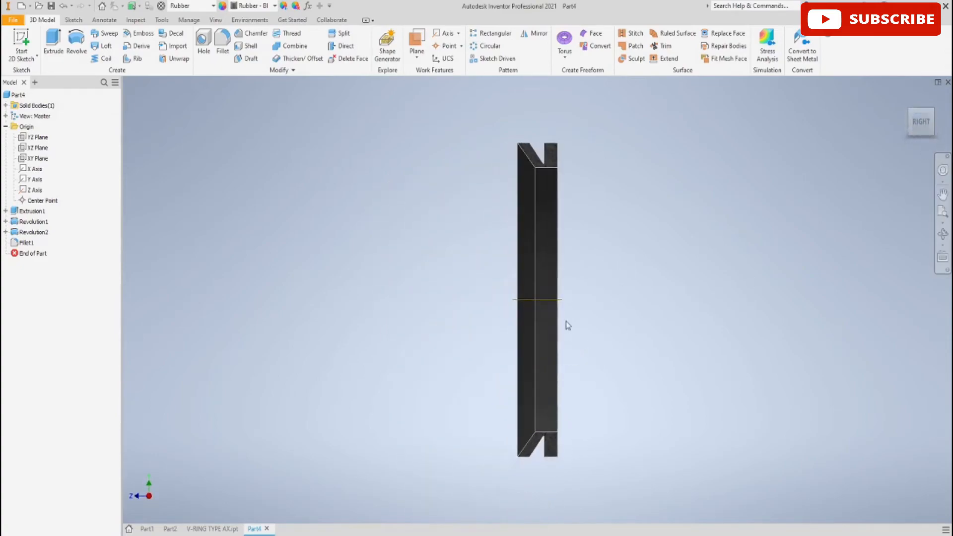
click(28, 44)
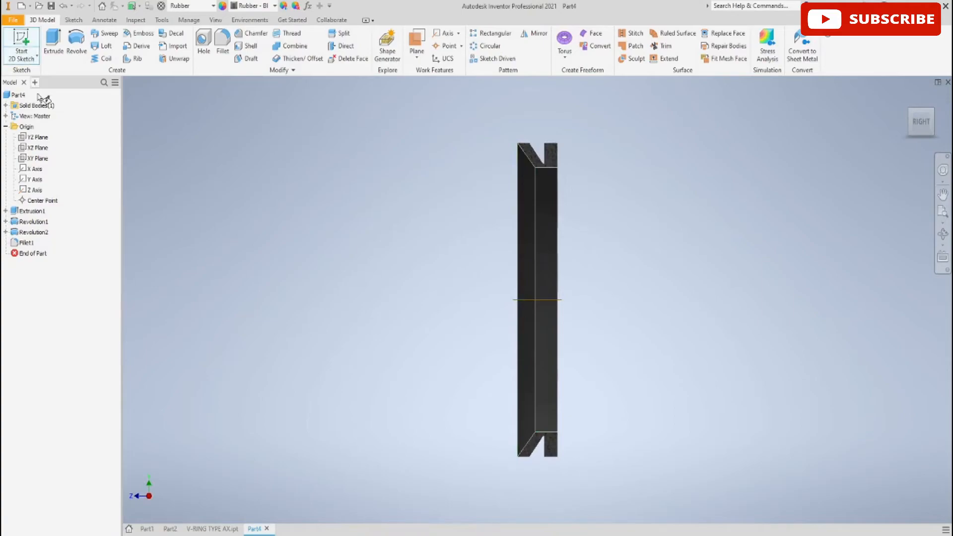
click(40, 140)
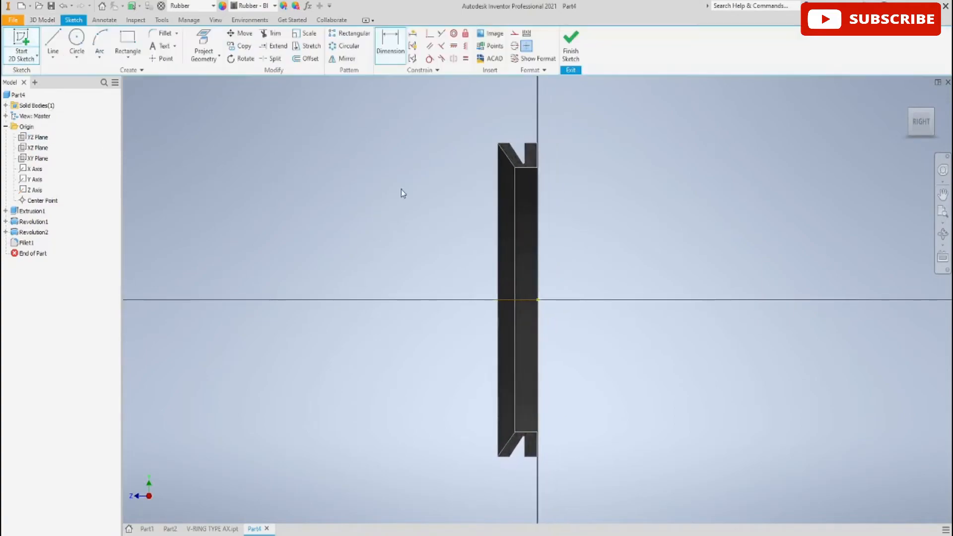
scroll(467, 207, up, 5)
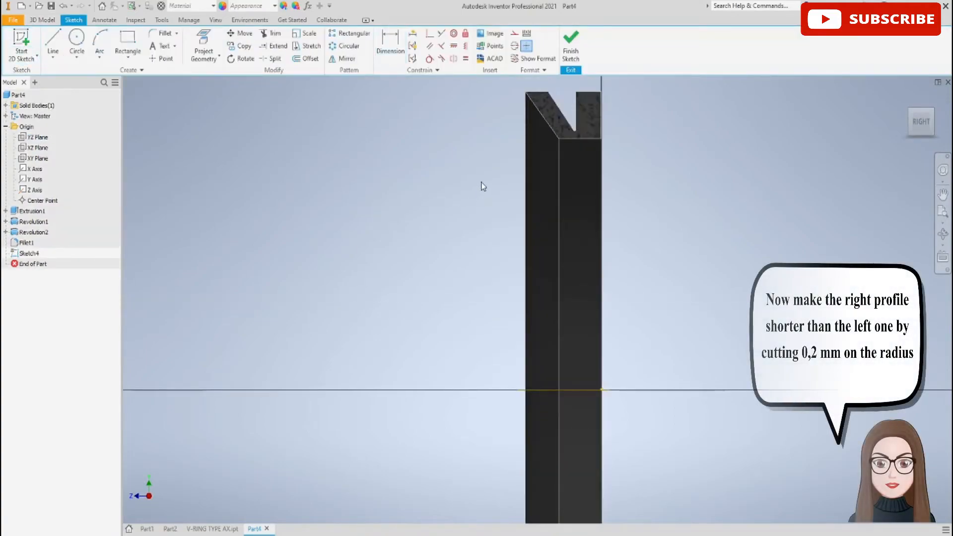
middle_drag(372, 231, 260, 326)
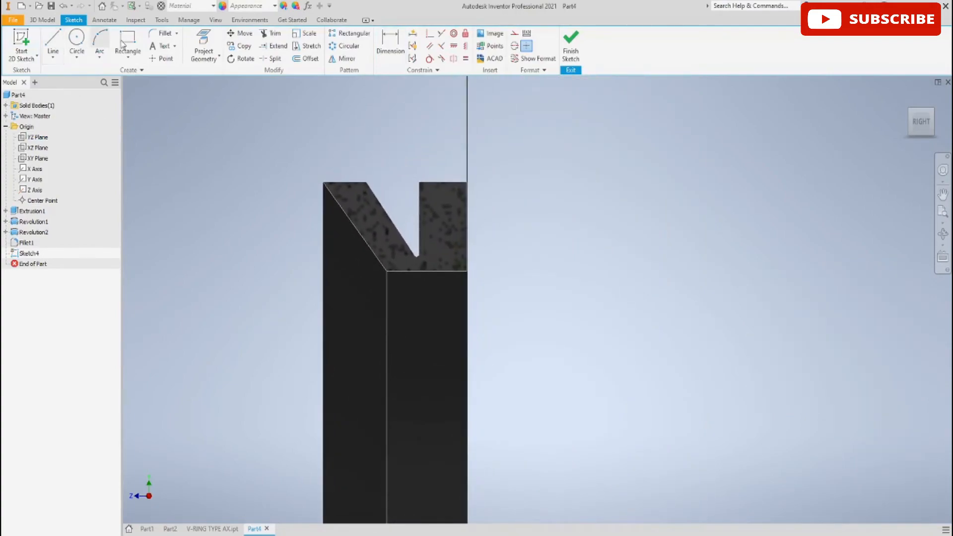
click(210, 43)
click(453, 187)
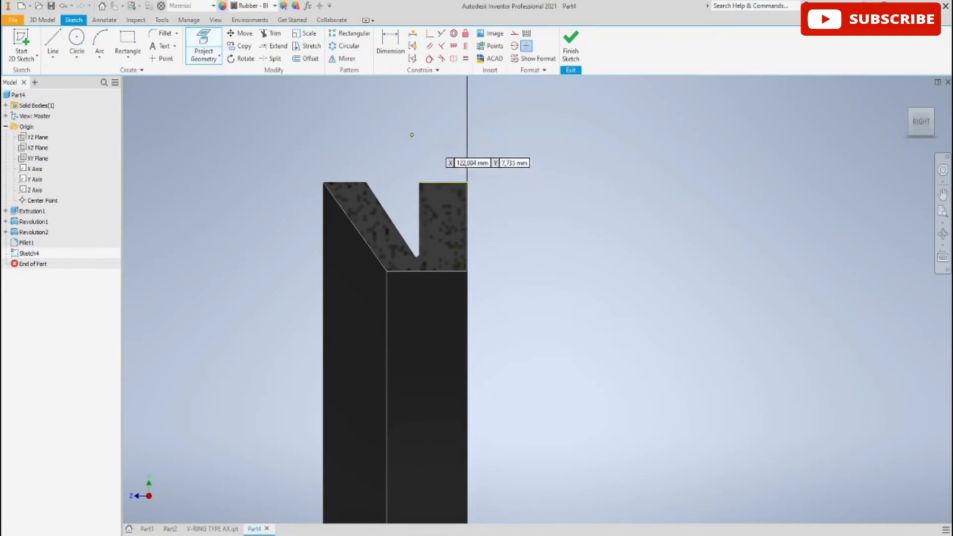
Draw a closed rectangular line profile about 2.1 mm high across the full width of the rear lip's outer edge.
key(l)
click(420, 183)
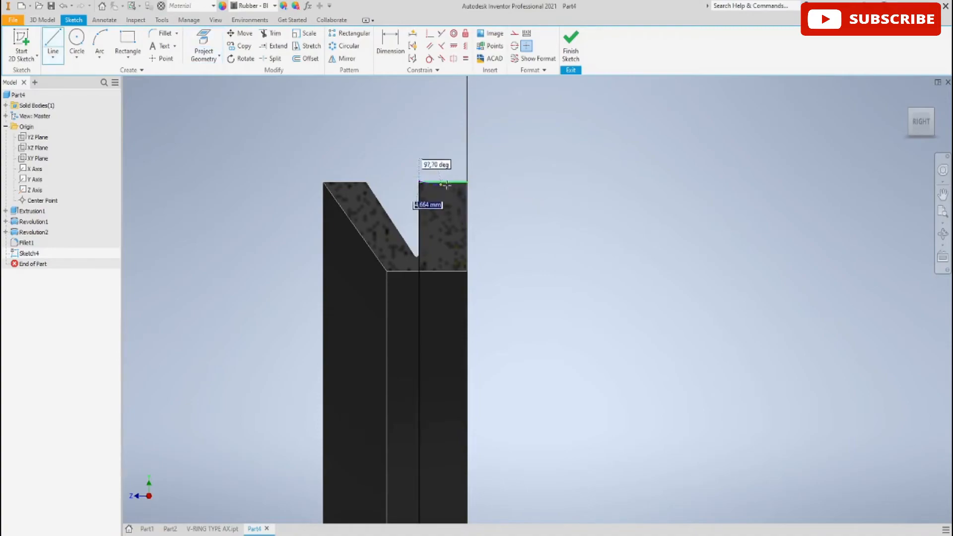
double_click(467, 183)
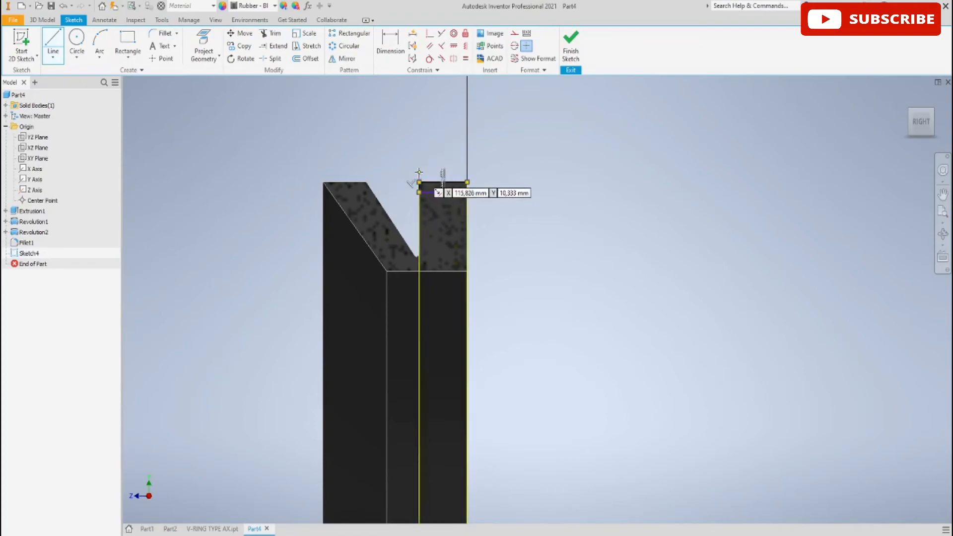
key(Escape)
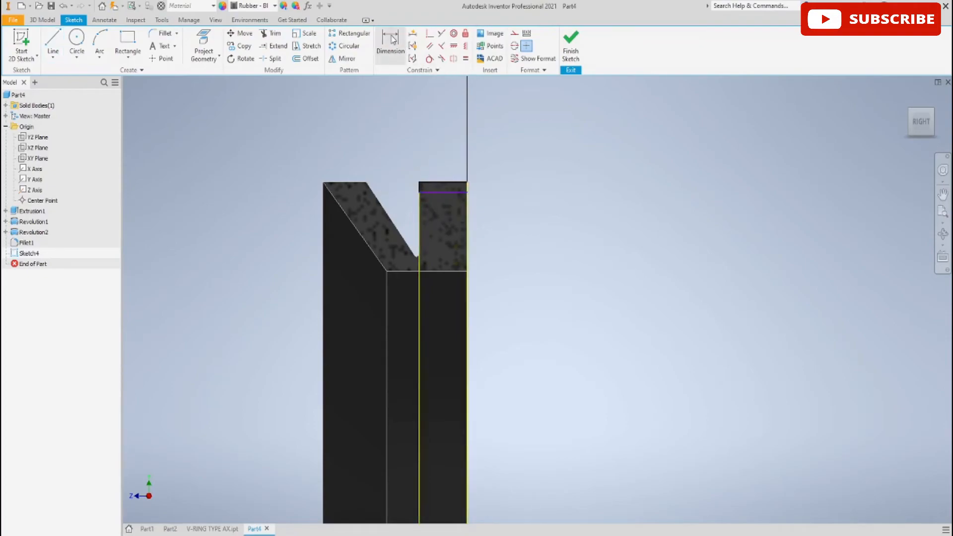
Dimension the profile's height from the lip's outer edge to 0.2 mm and finish the sketch.
key(d)
click(457, 187)
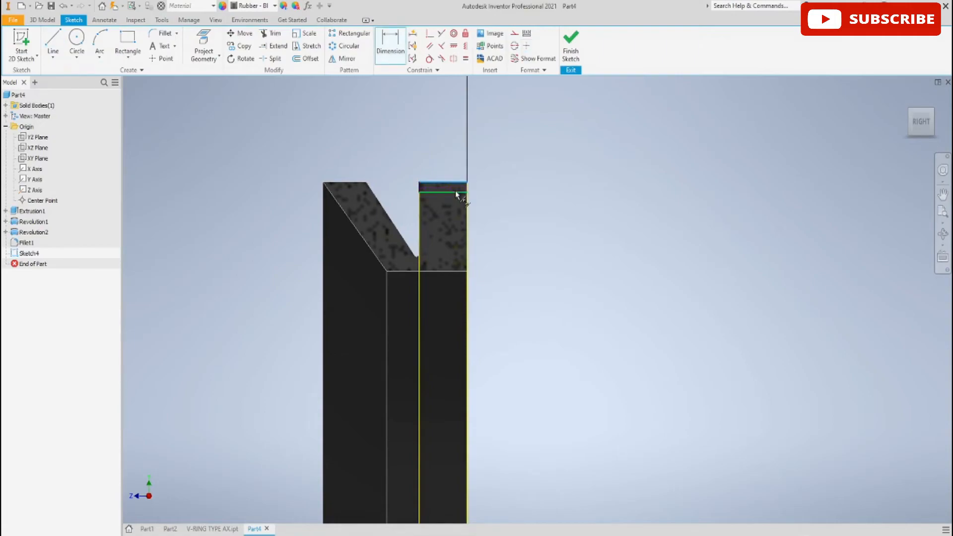
click(503, 197)
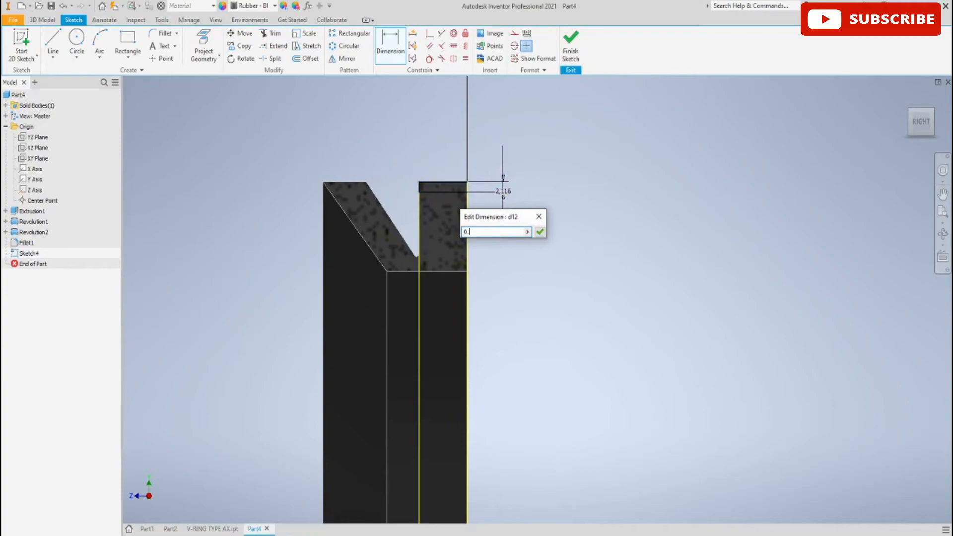
key(Return)
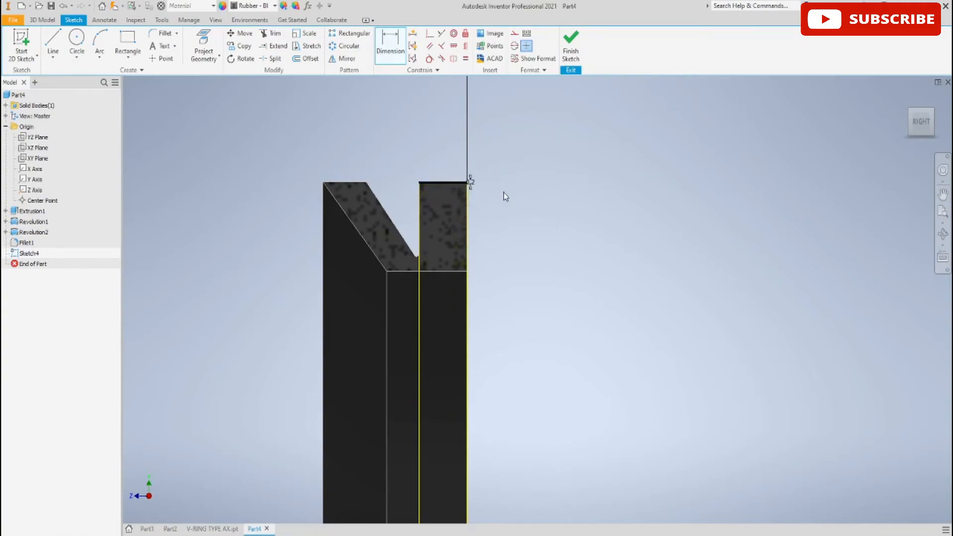
click(576, 58)
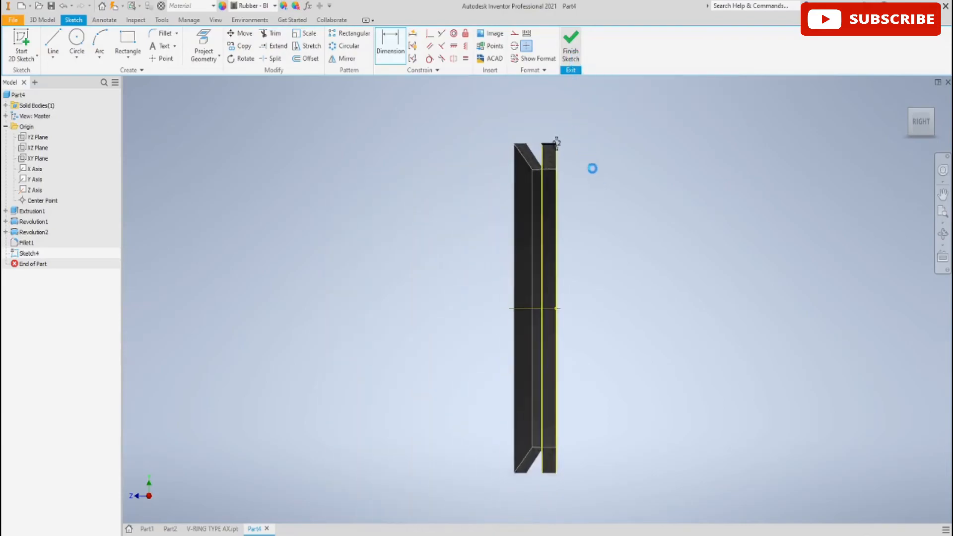
Revolve-cut the thin strip profile 360 degrees around the Z axis with symmetric direction to shorten the rear lip.
scroll(617, 194, up, 5)
middle_drag(545, 187, 557, 375)
scroll(547, 289, up, 5)
middle_drag(217, 265, 632, 272)
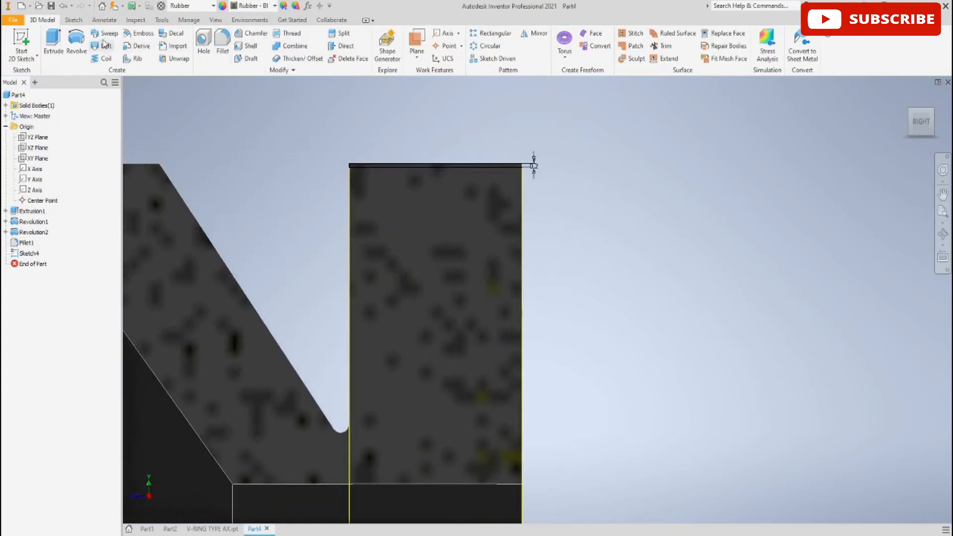
click(77, 44)
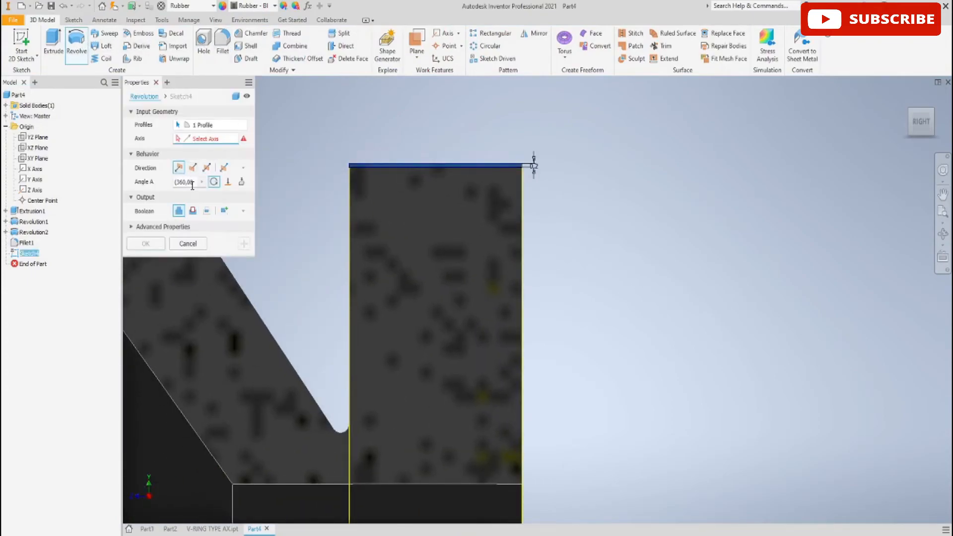
click(193, 211)
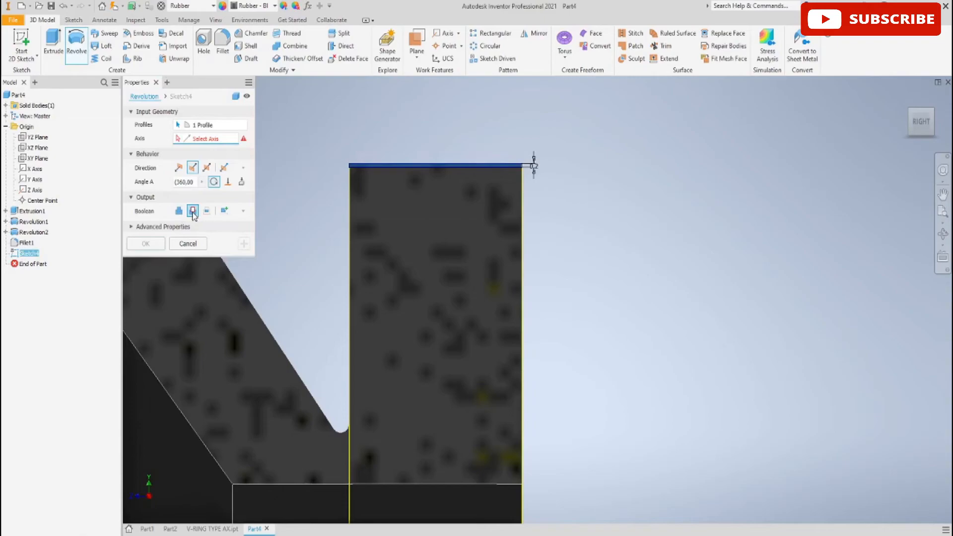
click(207, 168)
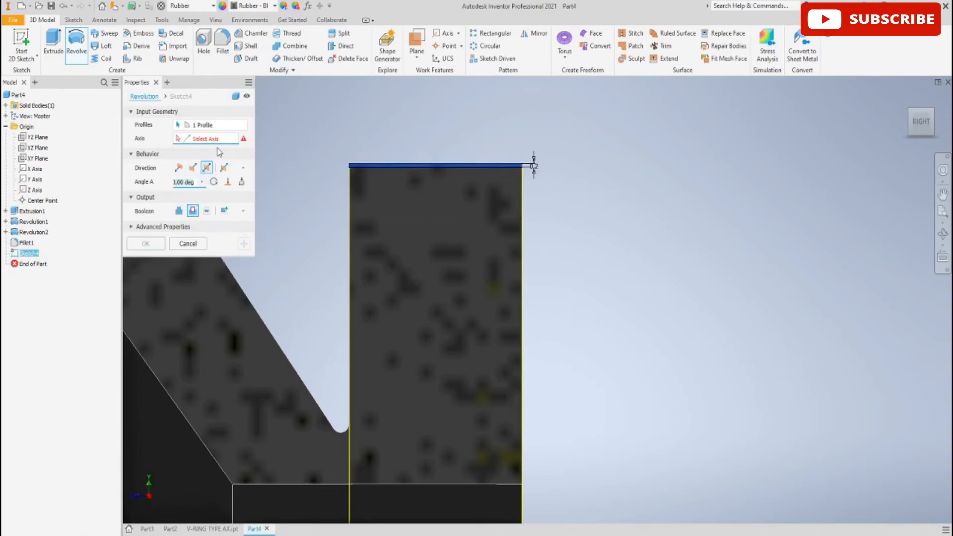
middle_drag(560, 425, 613, 176)
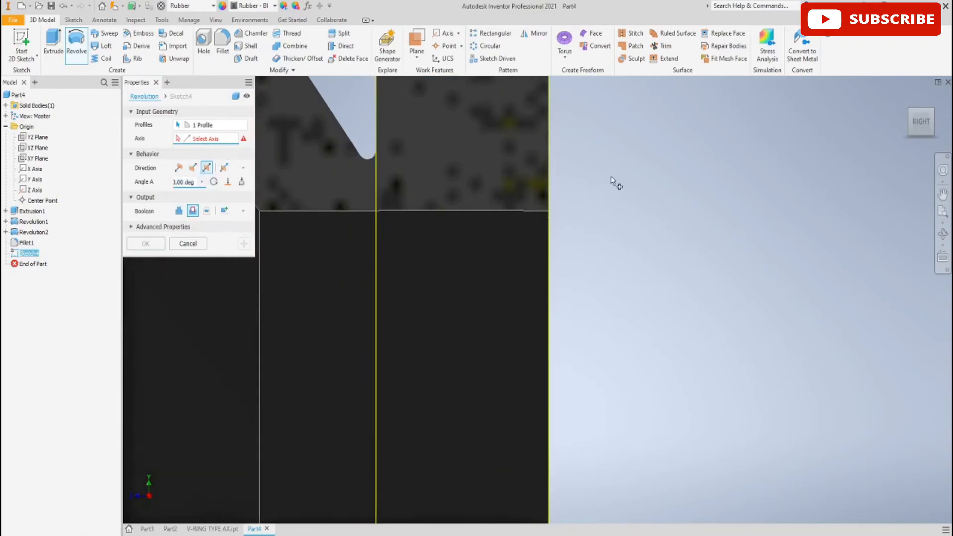
middle_drag(610, 474, 651, 102)
middle_drag(654, 434, 695, 292)
middle_drag(660, 378, 659, 336)
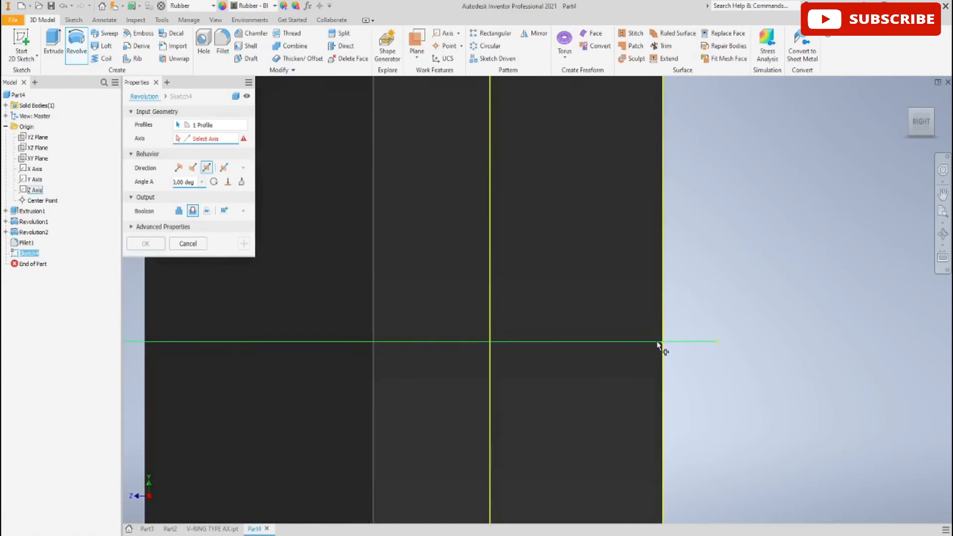
click(653, 342)
scroll(706, 323, down, 8)
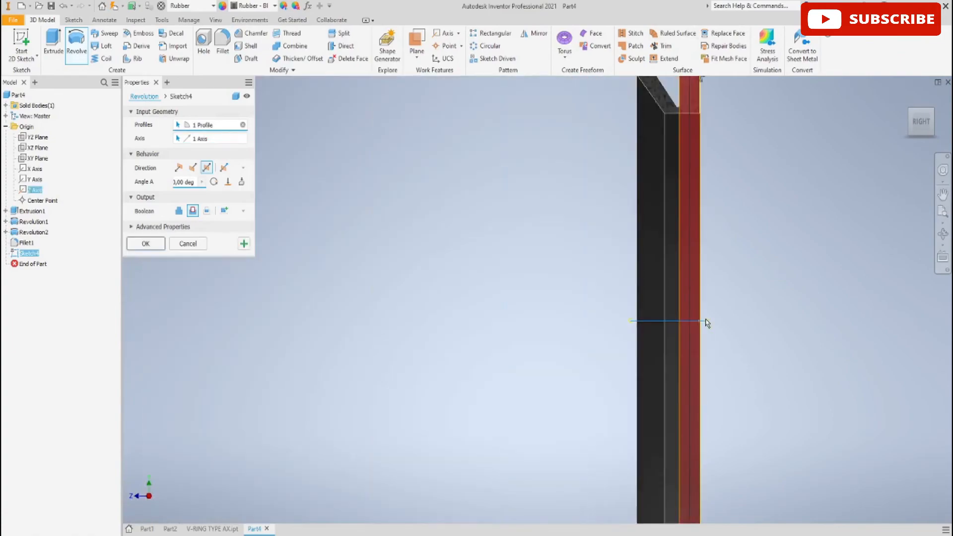
middle_drag(751, 253, 564, 385)
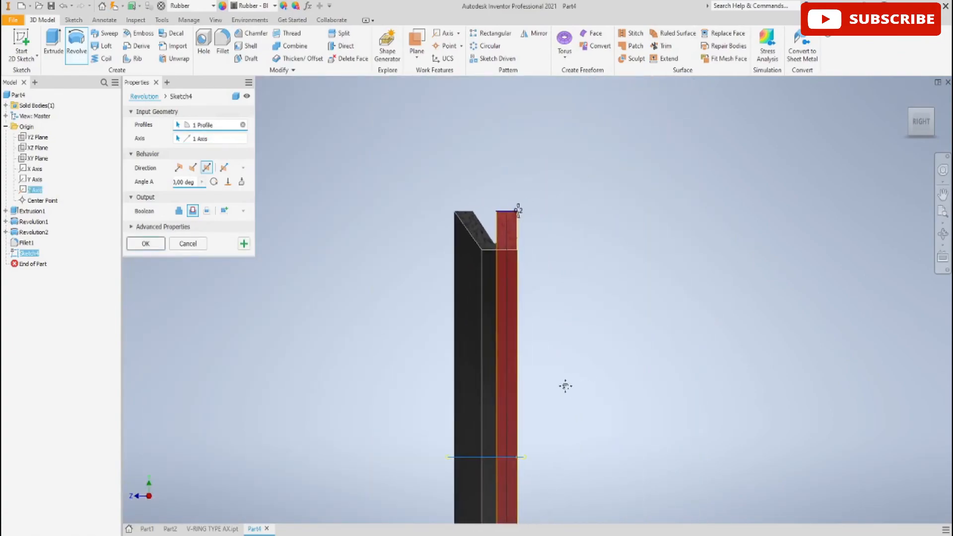
click(145, 244)
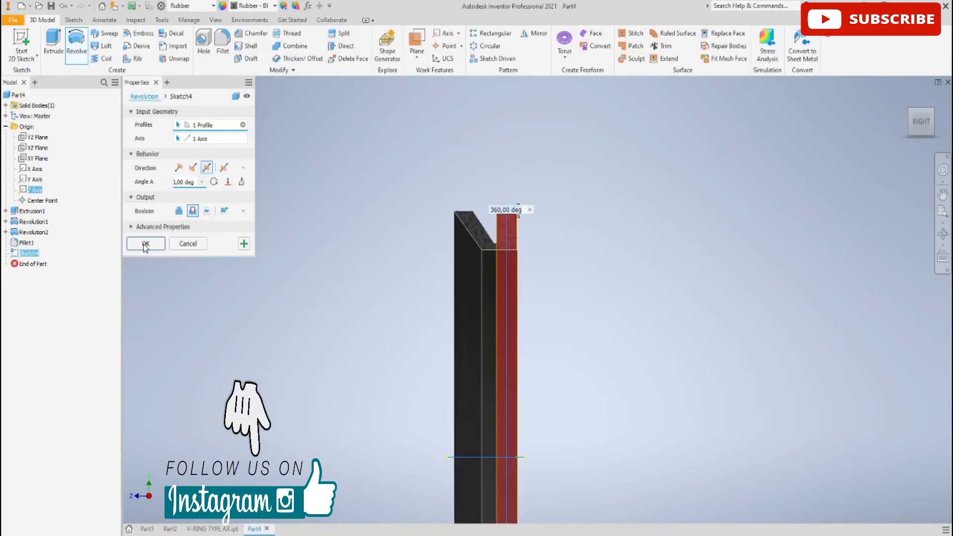